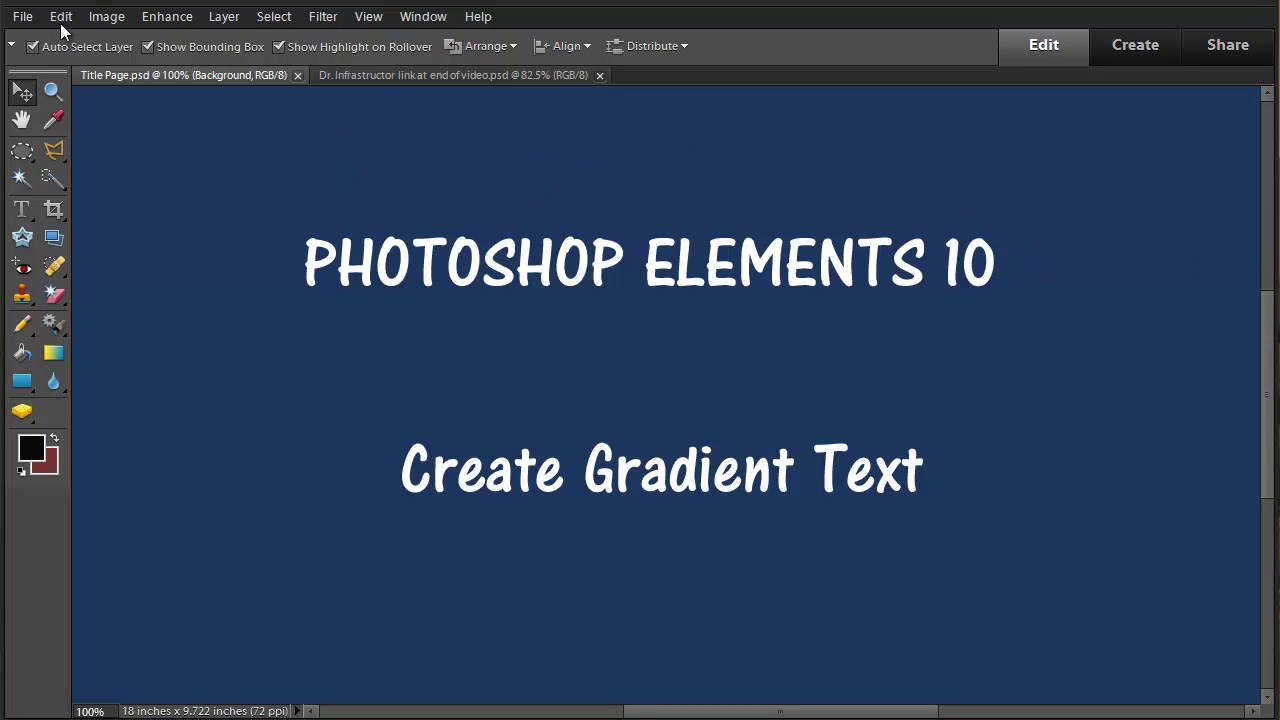
Step: Create a blank white 1280 × 720 px, 72 ppi document and show the Panel Bin
left_click(22, 17)
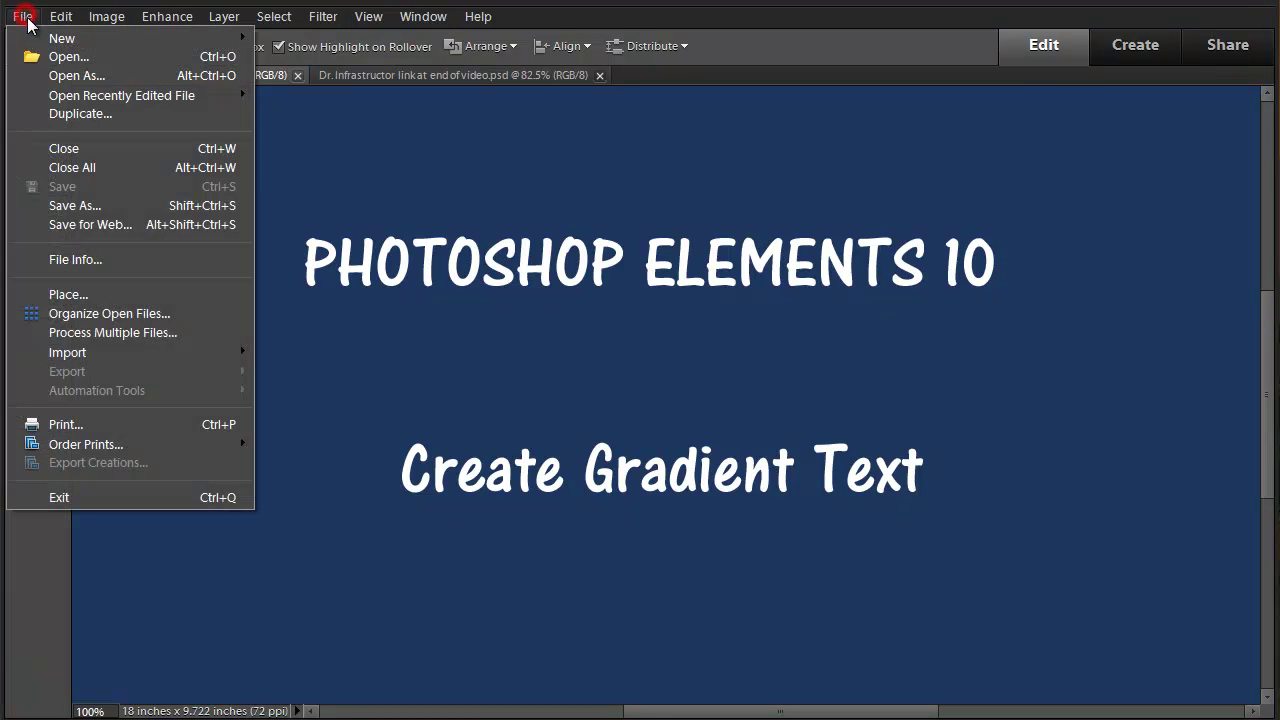
mouse_move(62, 38)
left_click(296, 38)
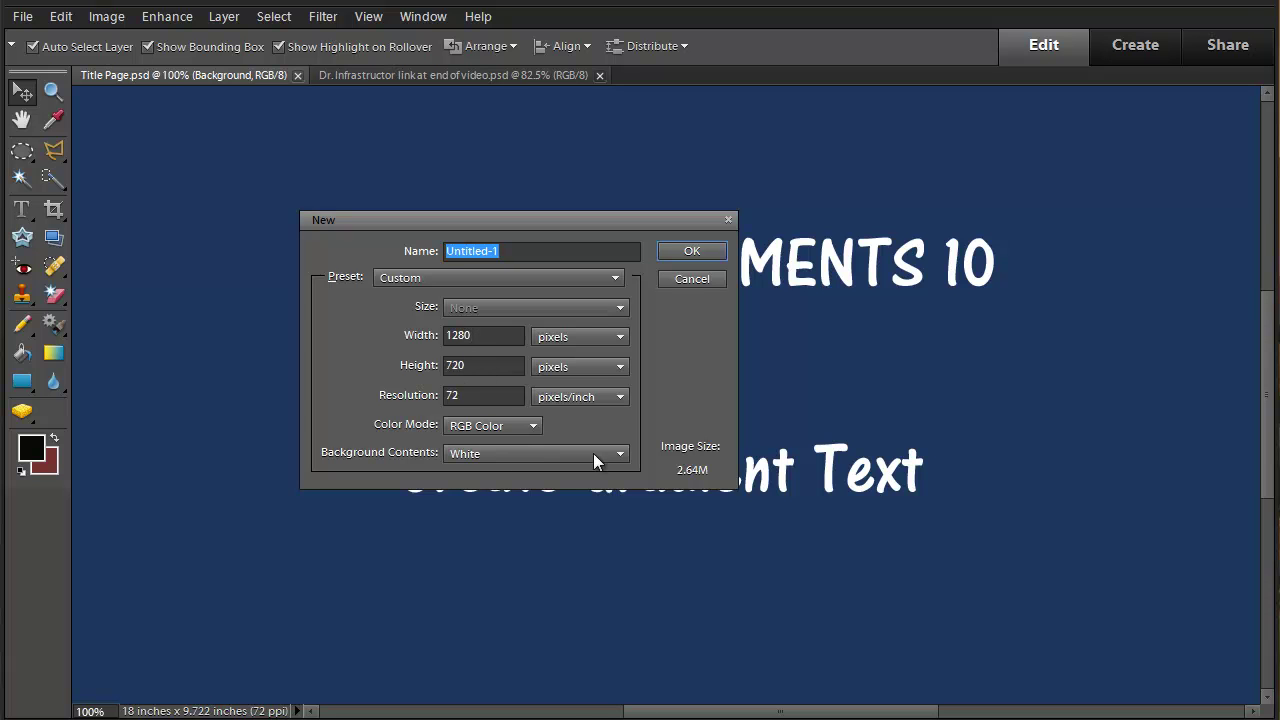
left_click(692, 251)
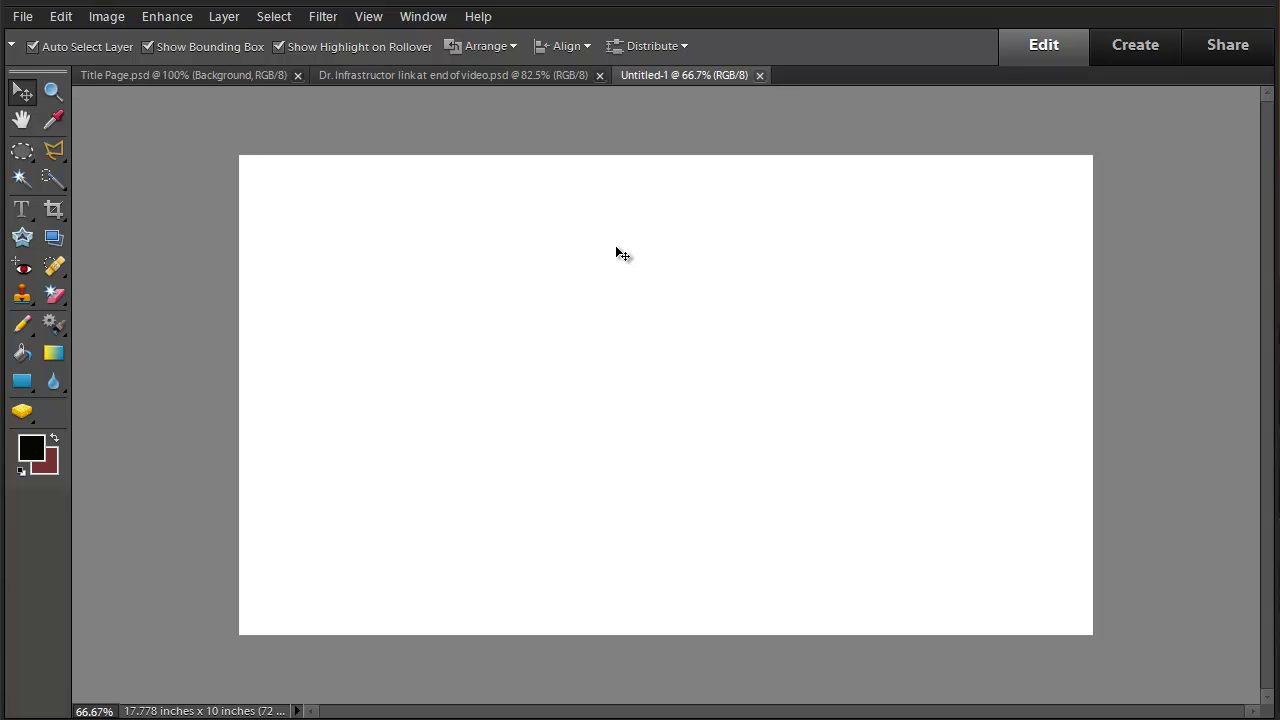
left_click(418, 17)
left_click(455, 313)
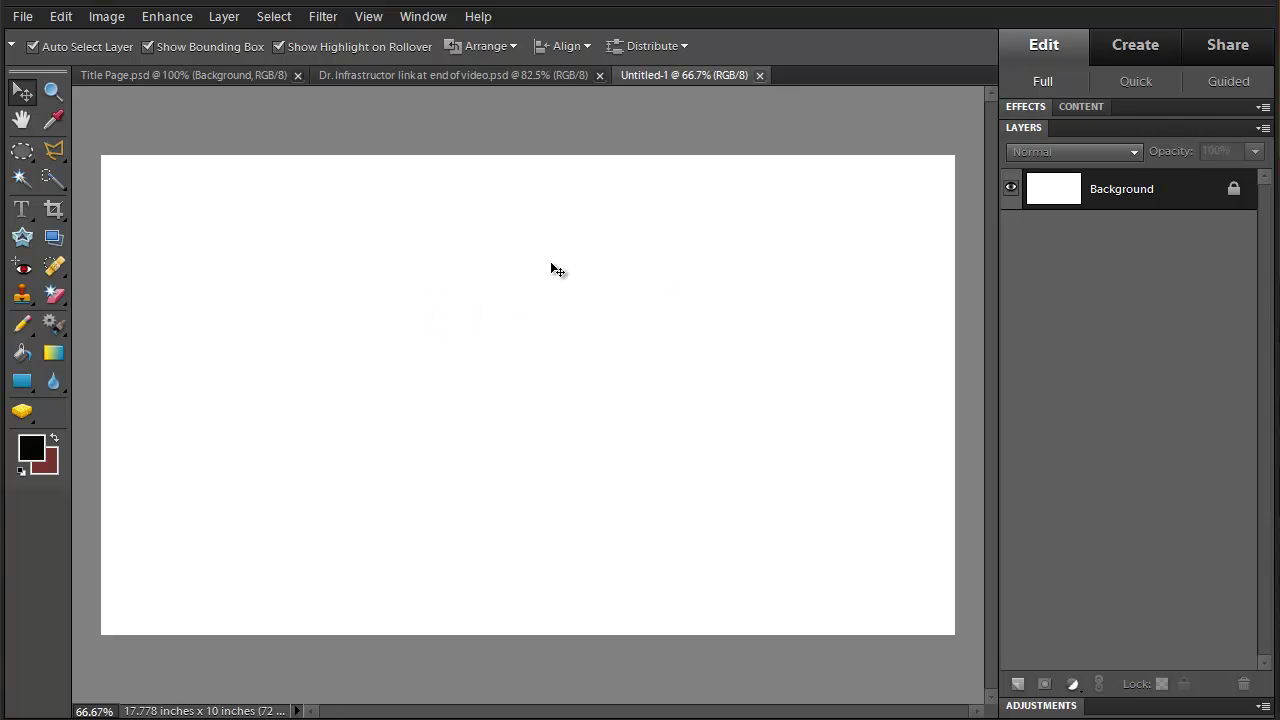
Step: Set the Type tool to Comic Sans MS, Bold, 72 pt
left_click(21, 209)
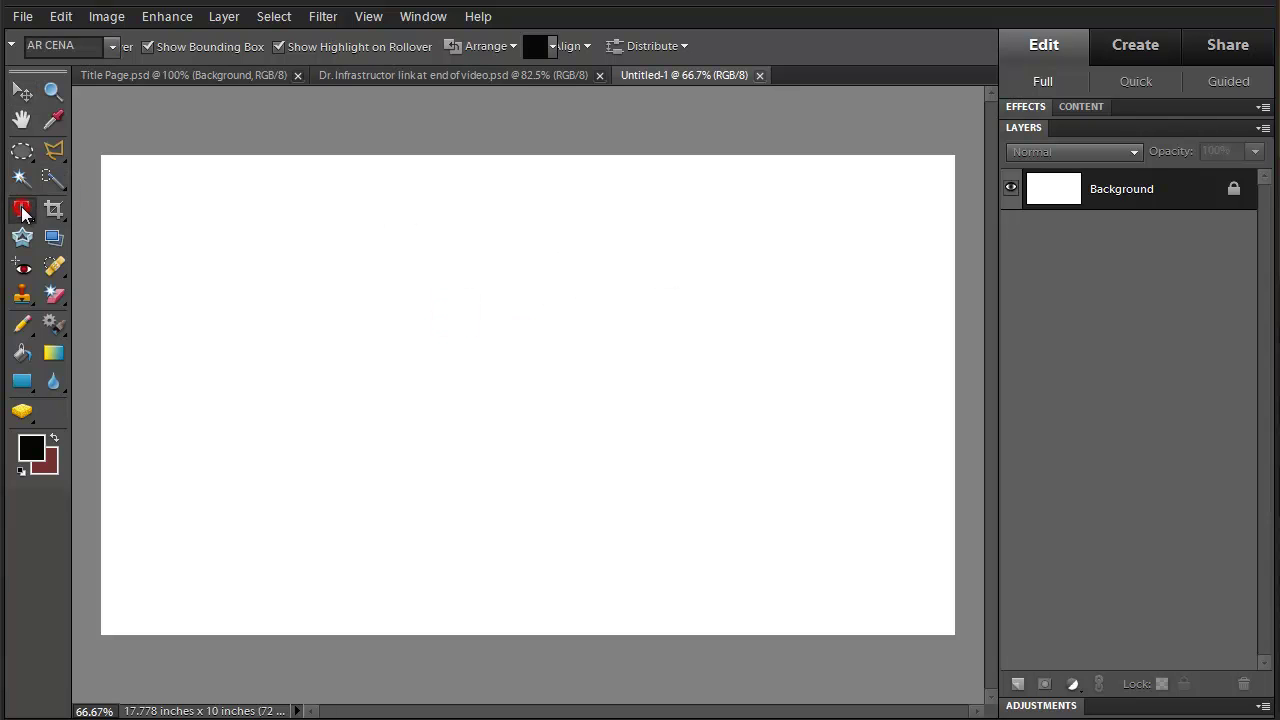
left_click(113, 46)
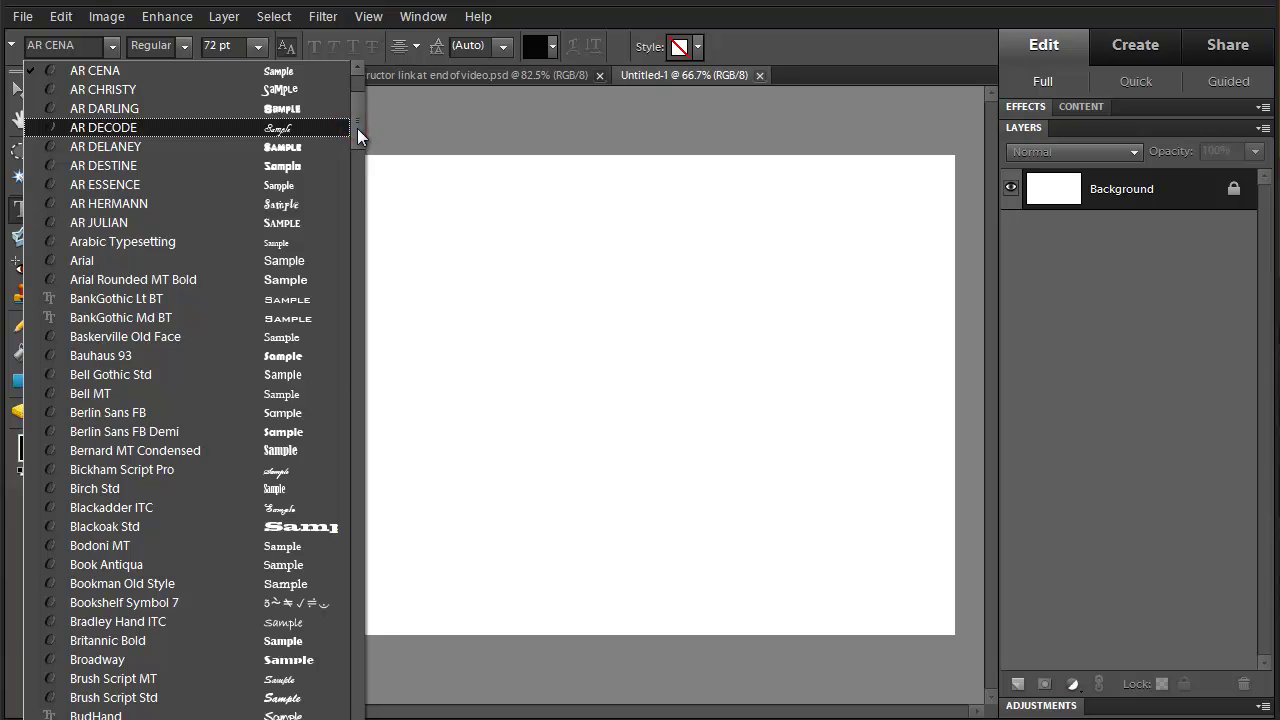
left_click_drag(357, 128, 357, 187)
left_click(102, 336)
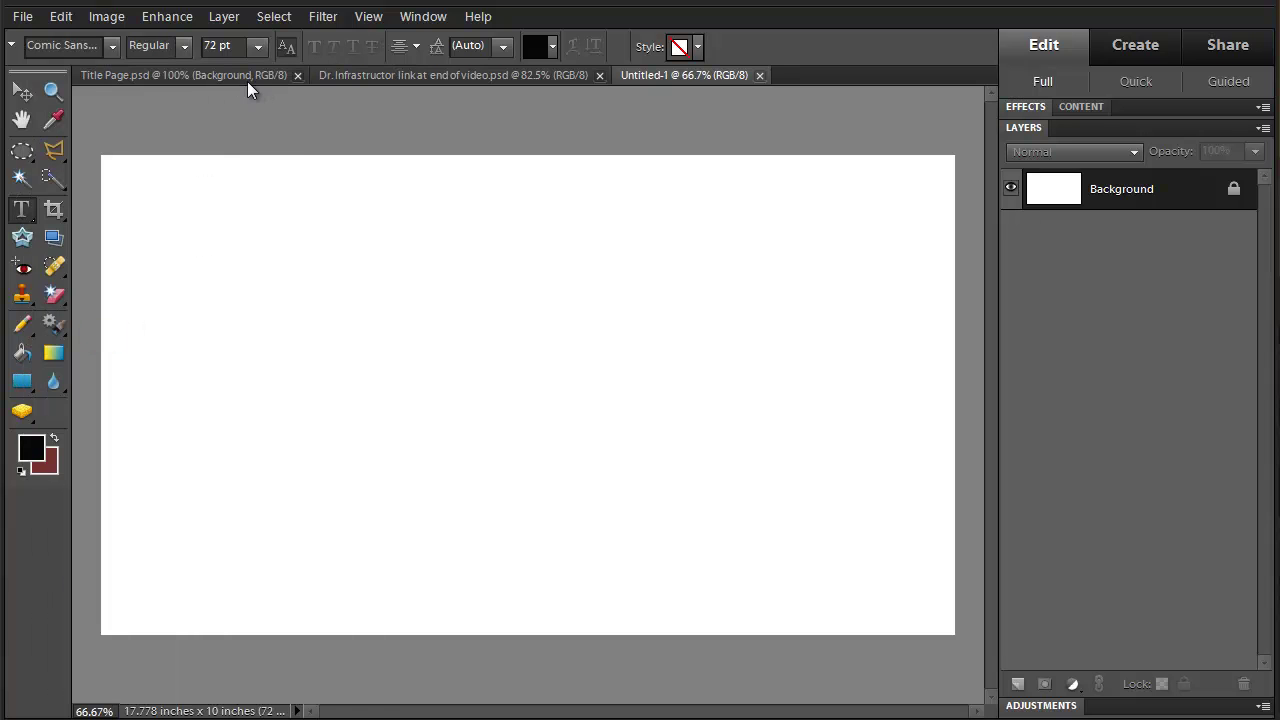
left_click(184, 46)
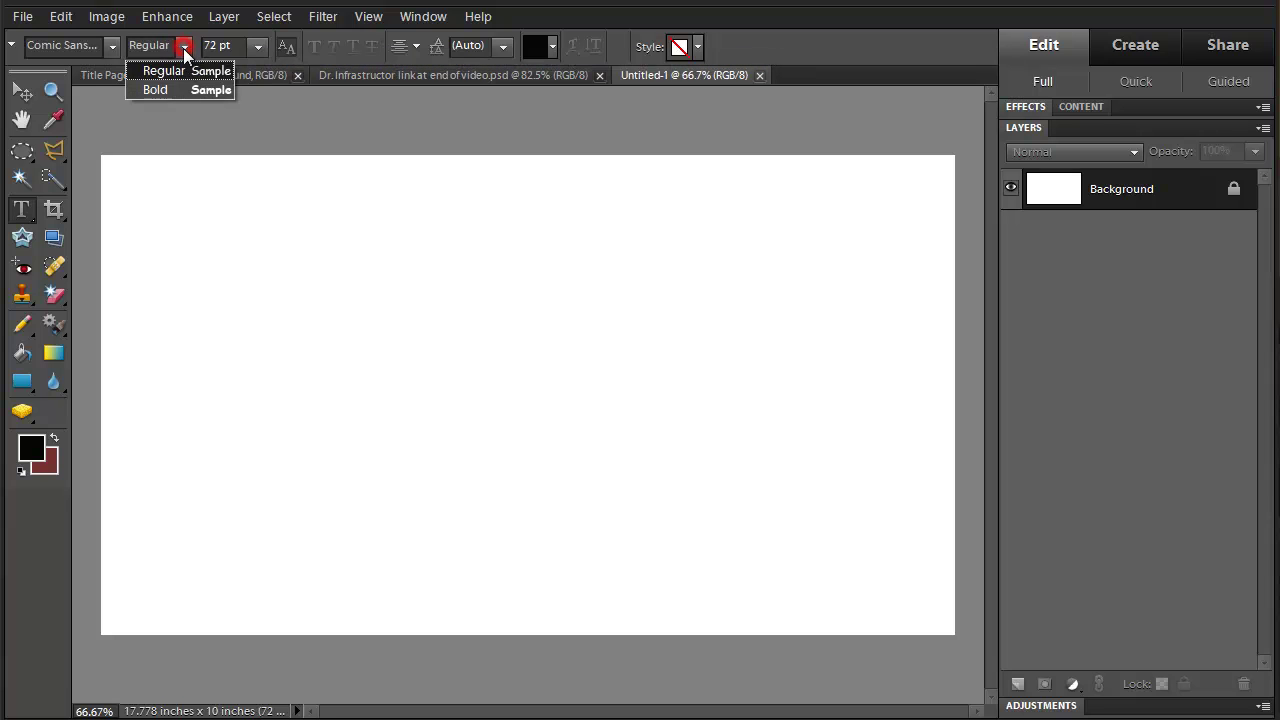
left_click(158, 90)
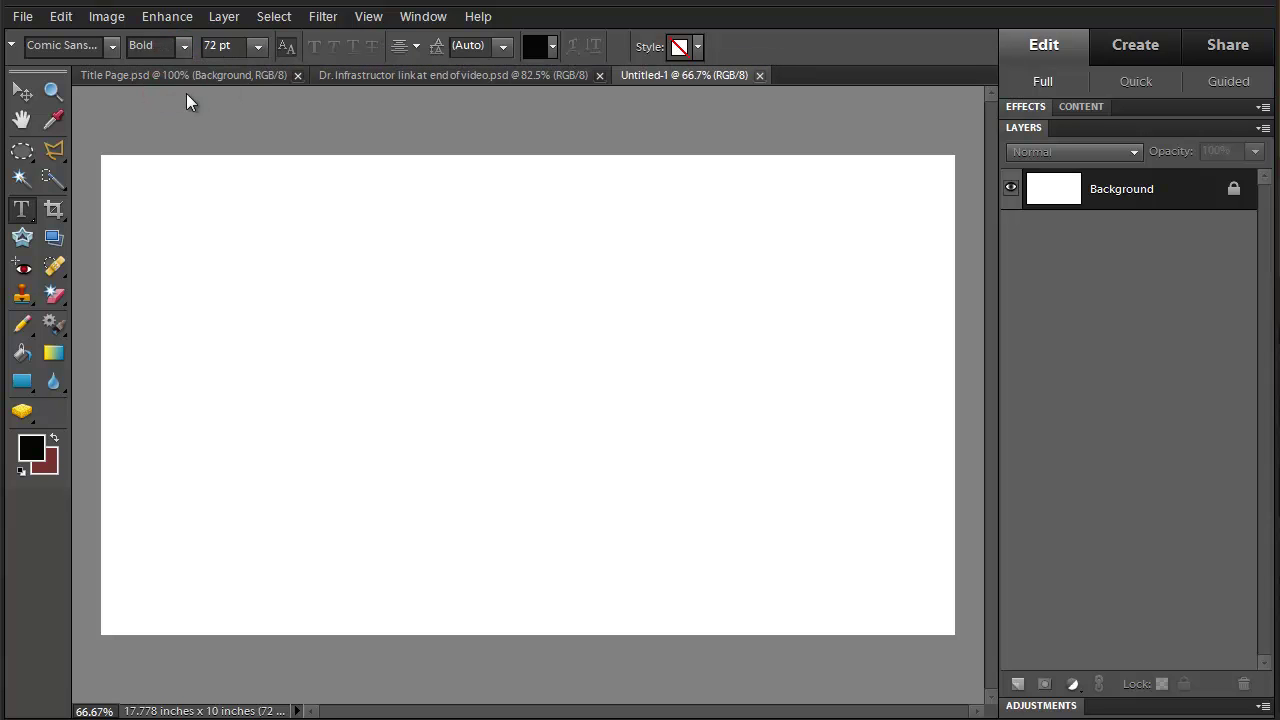
Step: Type 'This is the end!' left of the canvas centre and commit it
left_click(345, 365)
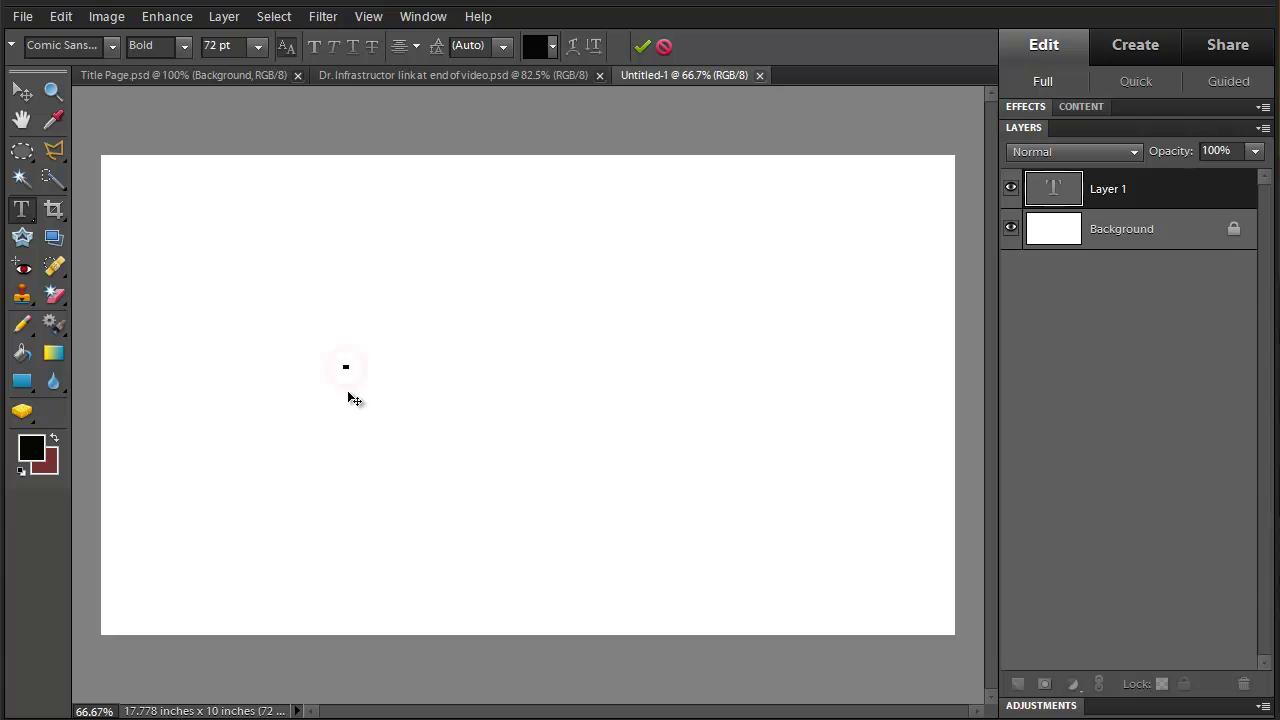
type("Th")
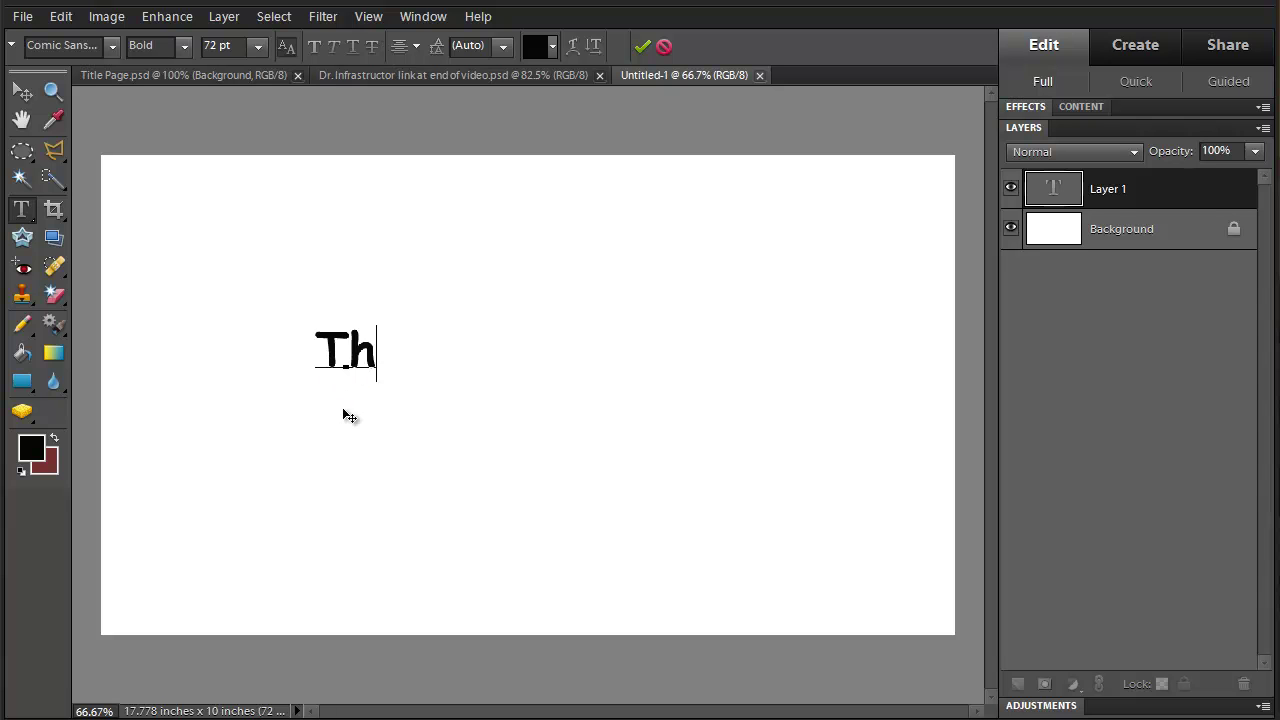
type("is is the")
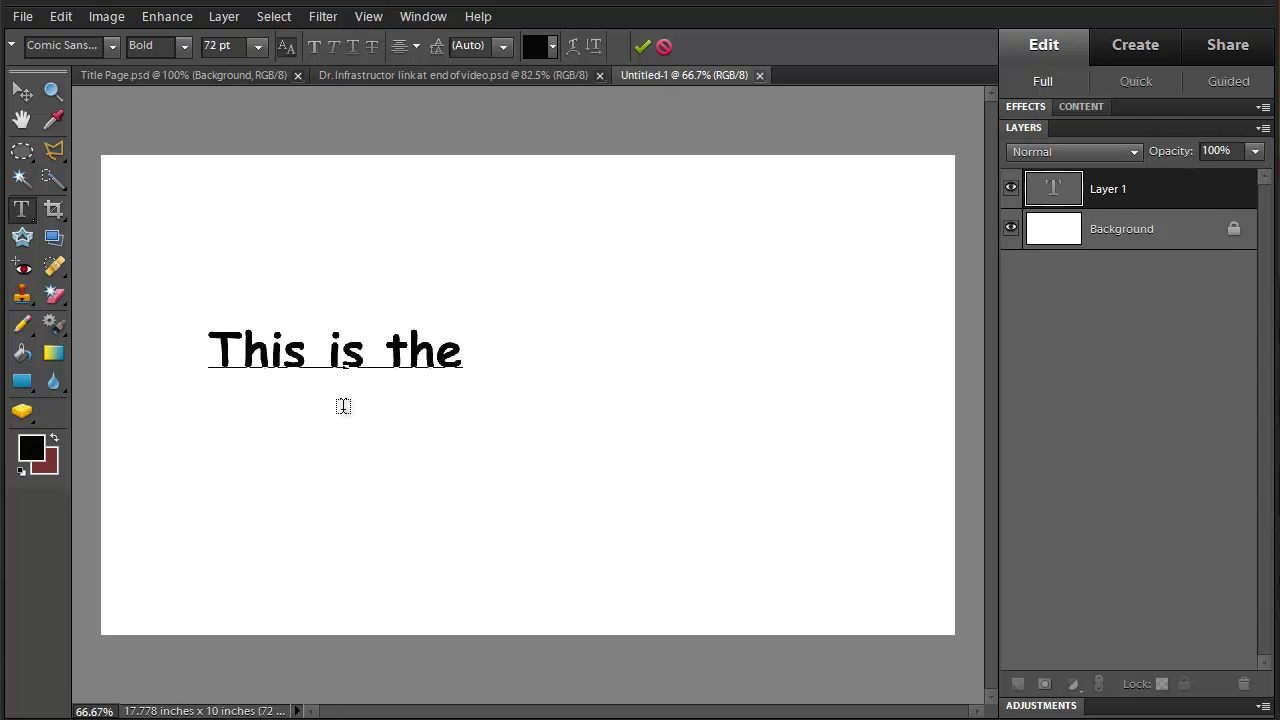
type(" end")
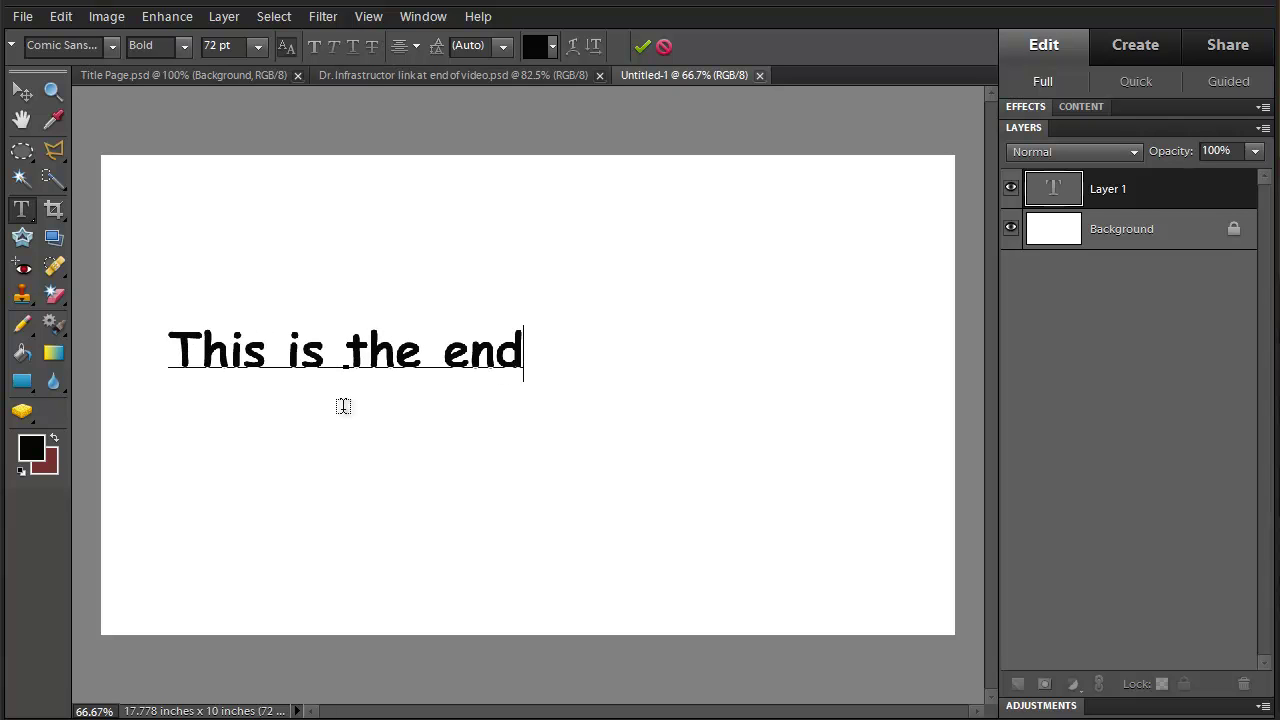
type("!")
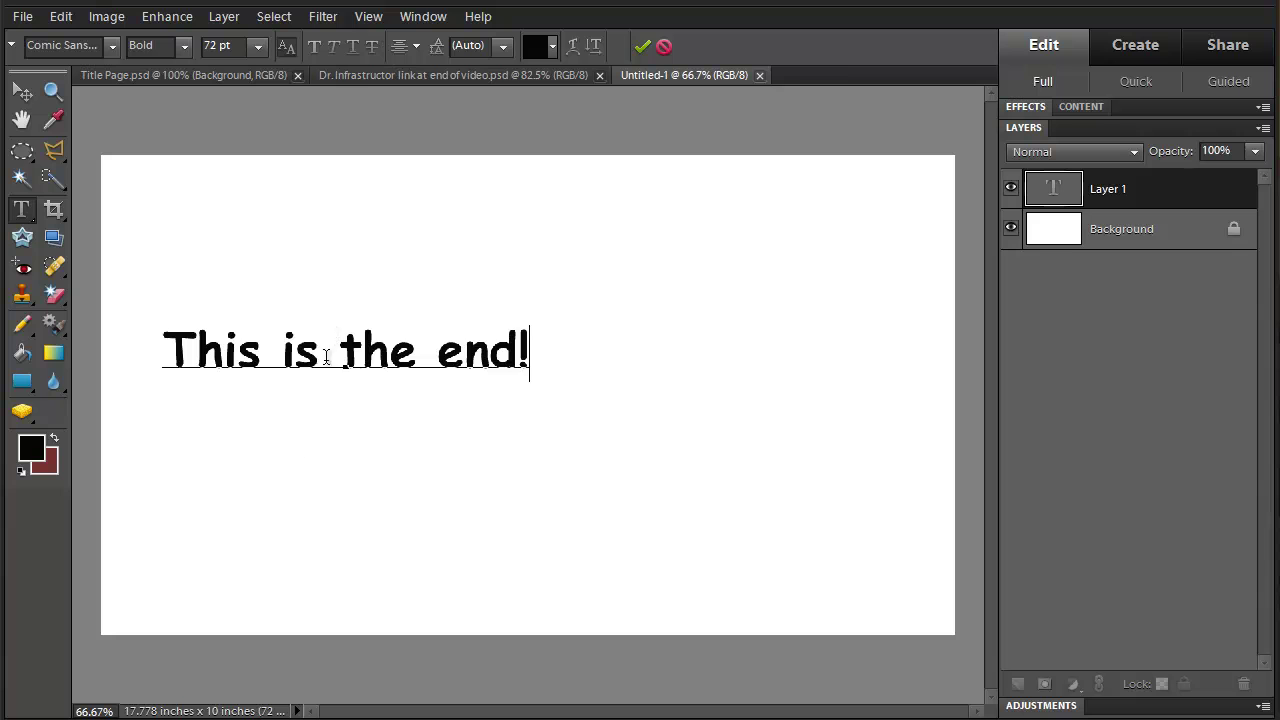
left_click(283, 412)
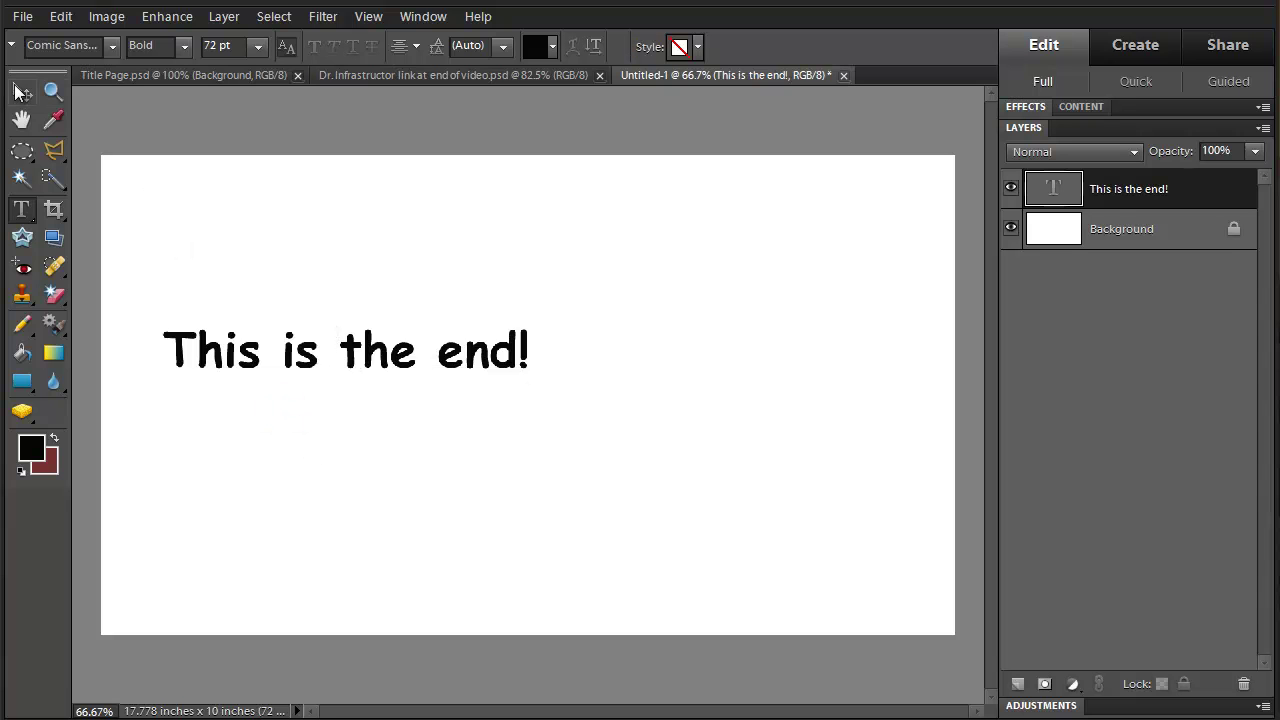
Step: Scale the text to about 188%, centre it, and then select the Background layer
left_click(22, 92)
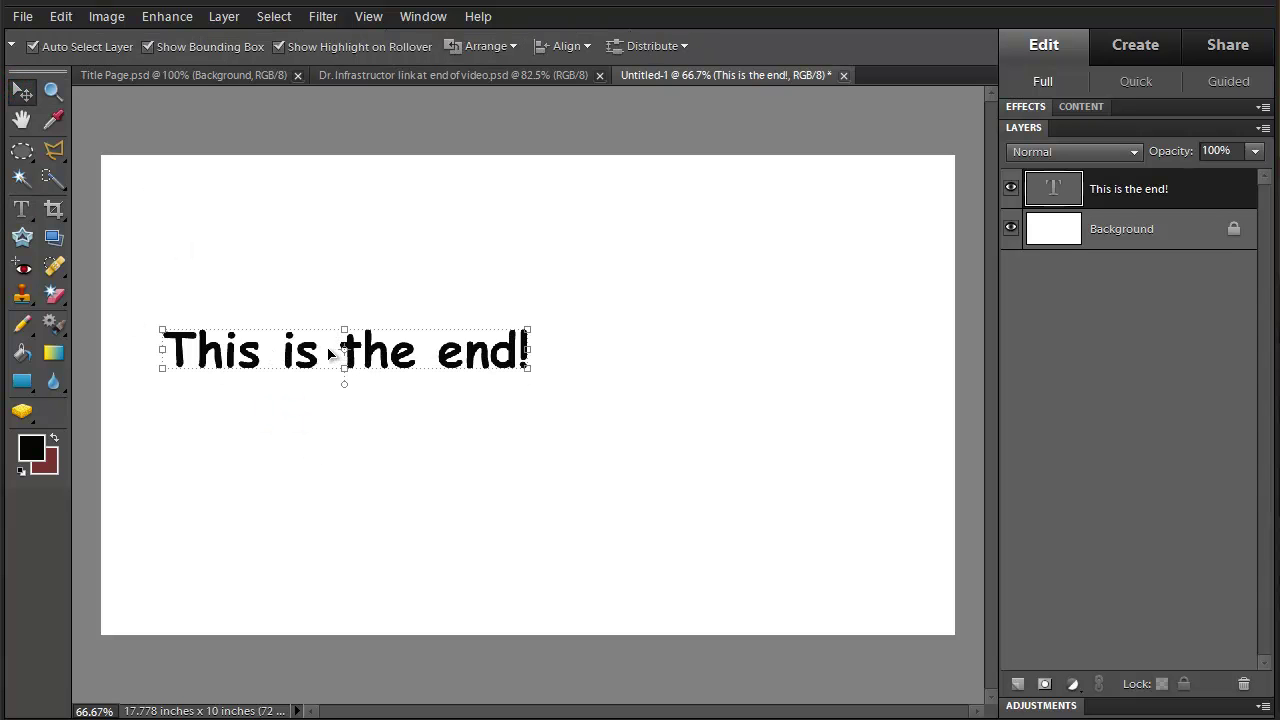
left_click_drag(307, 357, 455, 392)
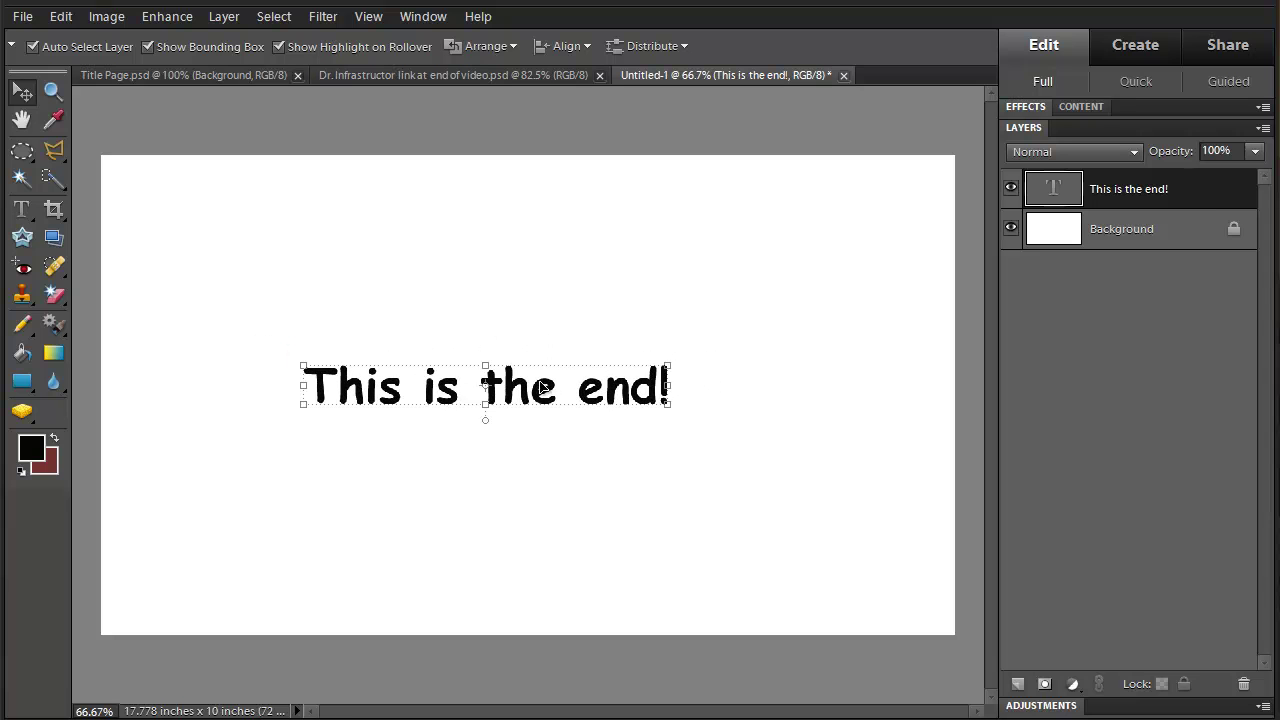
left_click_drag(666, 368, 731, 272)
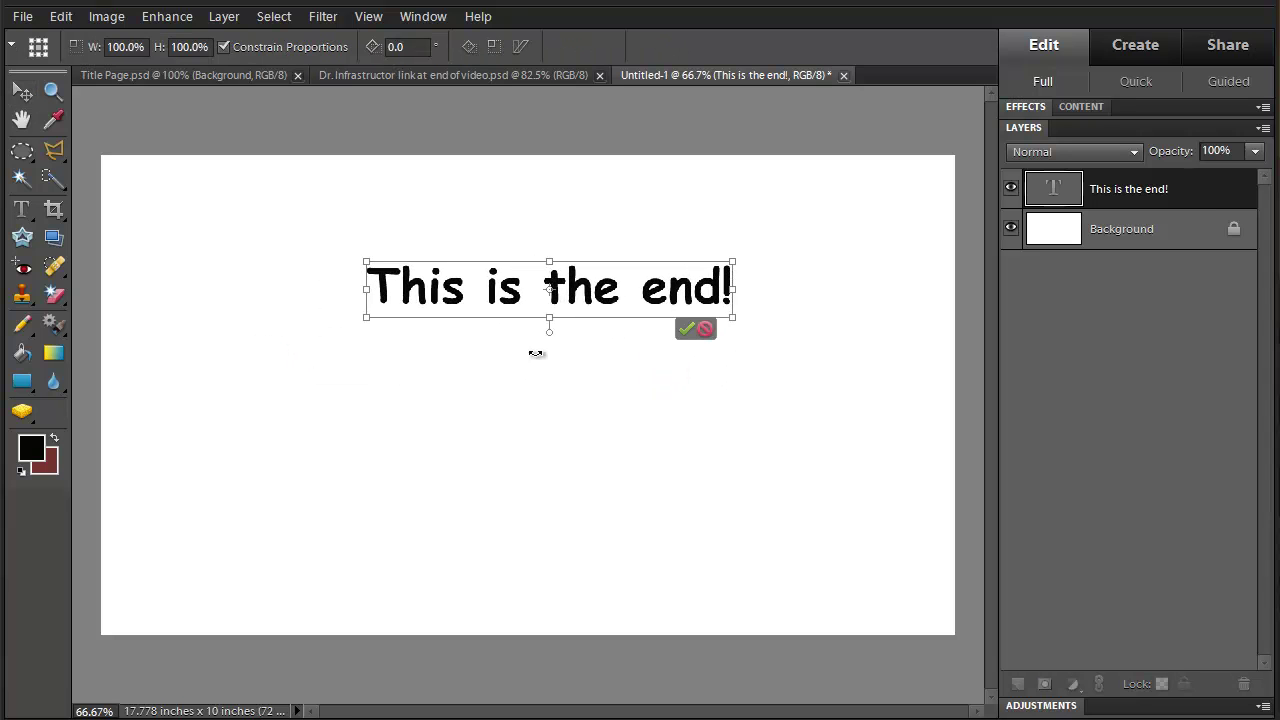
left_click_drag(364, 318, 180, 482)
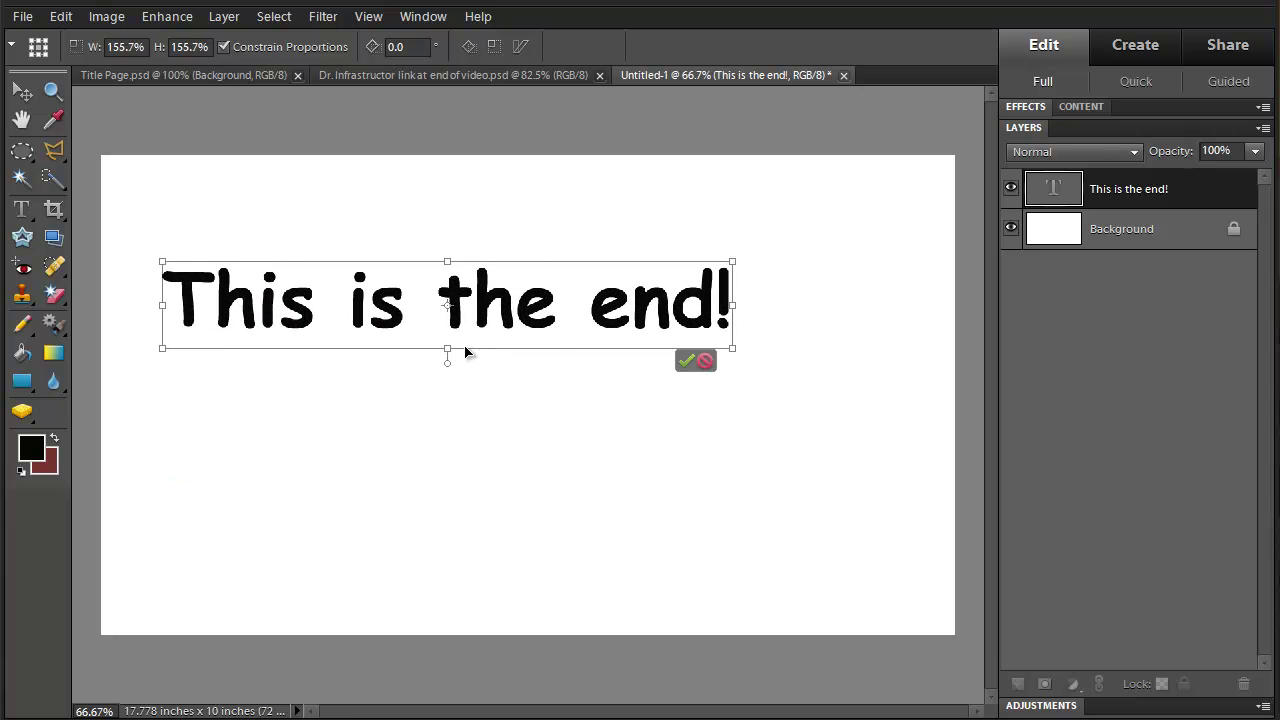
left_click_drag(733, 349, 837, 443)
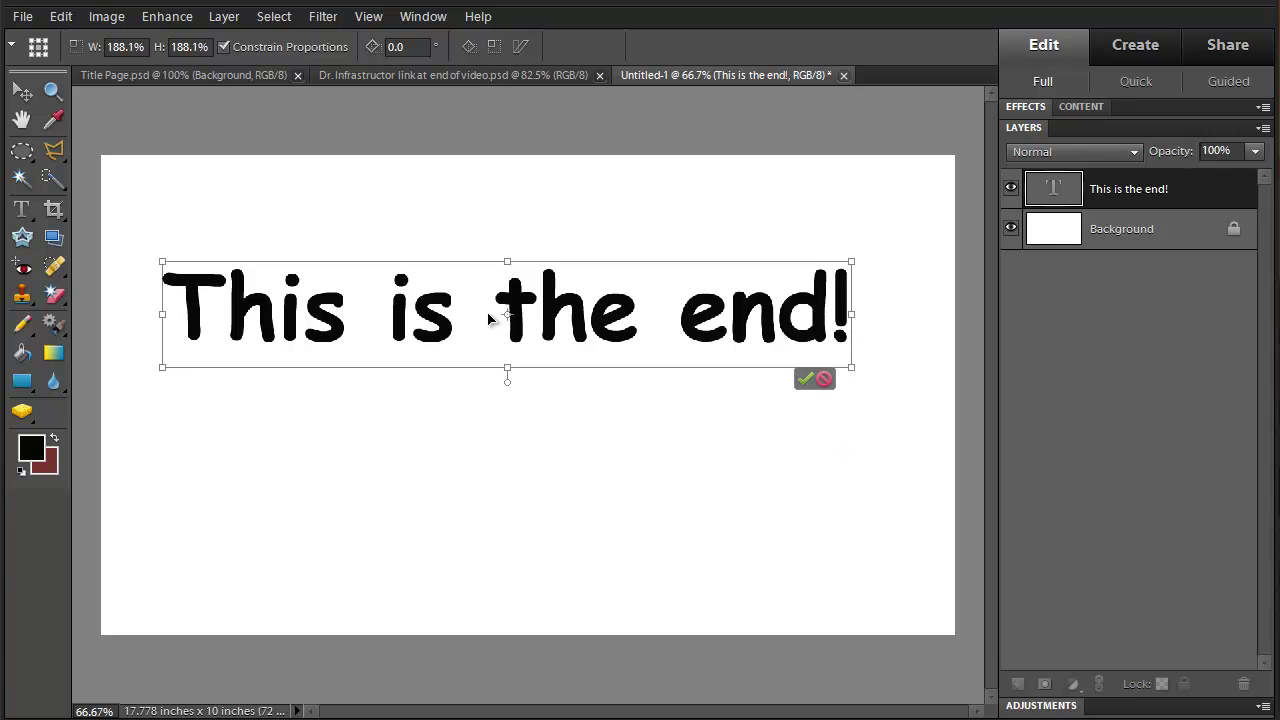
left_click_drag(488, 320, 497, 382)
left_click(812, 442)
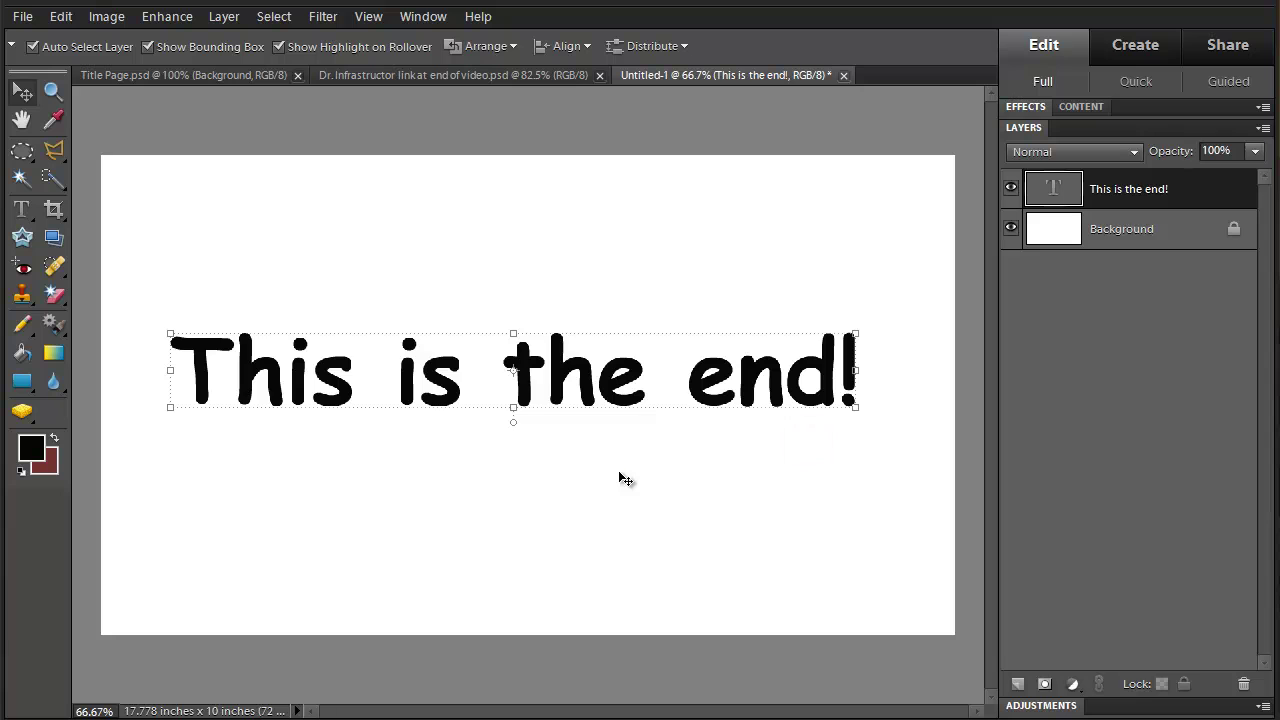
left_click(617, 473)
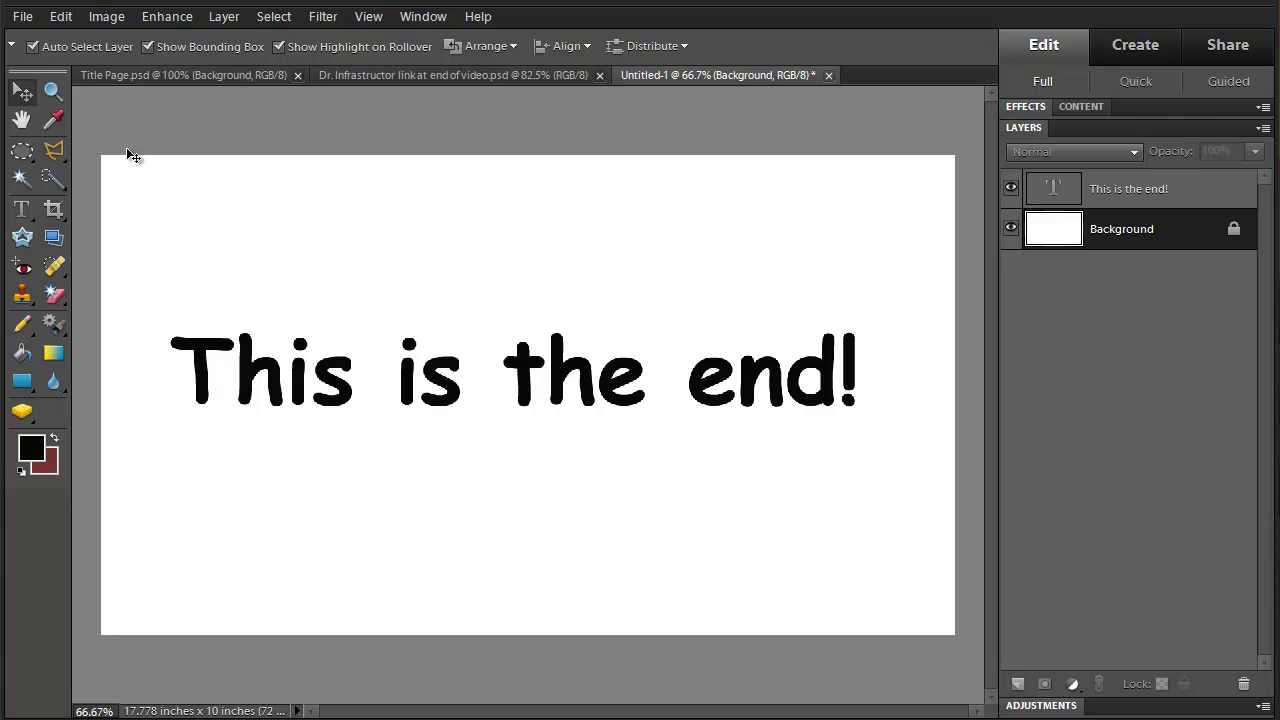
Step: Open the Gradient Editor for the Gradient tool
left_click(55, 356)
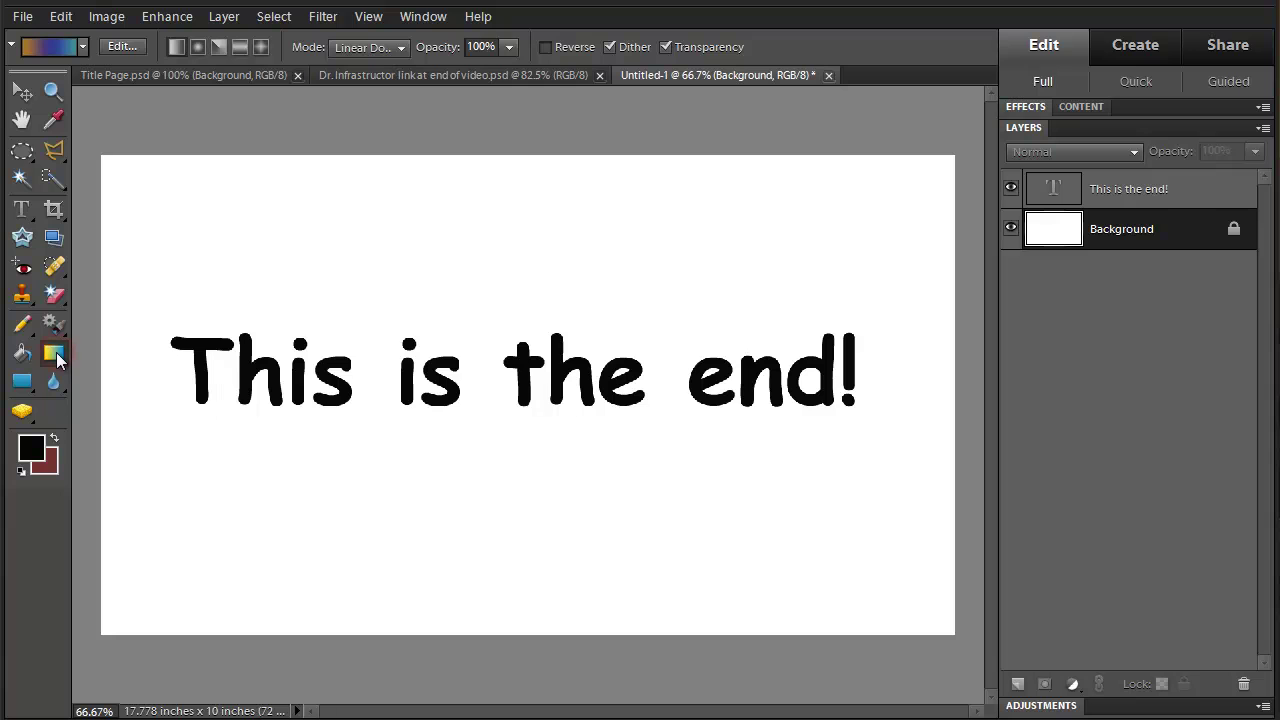
left_click(120, 47)
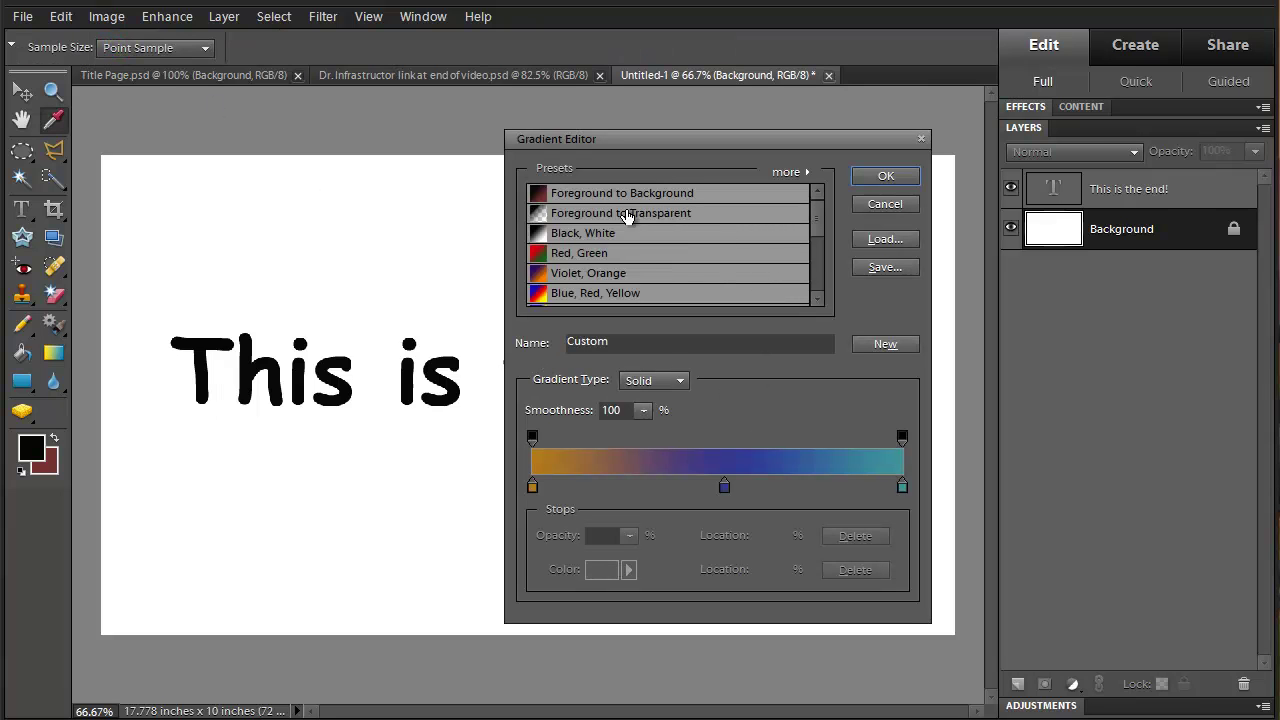
Step: Load the Black, White preset, add a stop at 52%, and make the left stop orange (c28141)
left_click(592, 234)
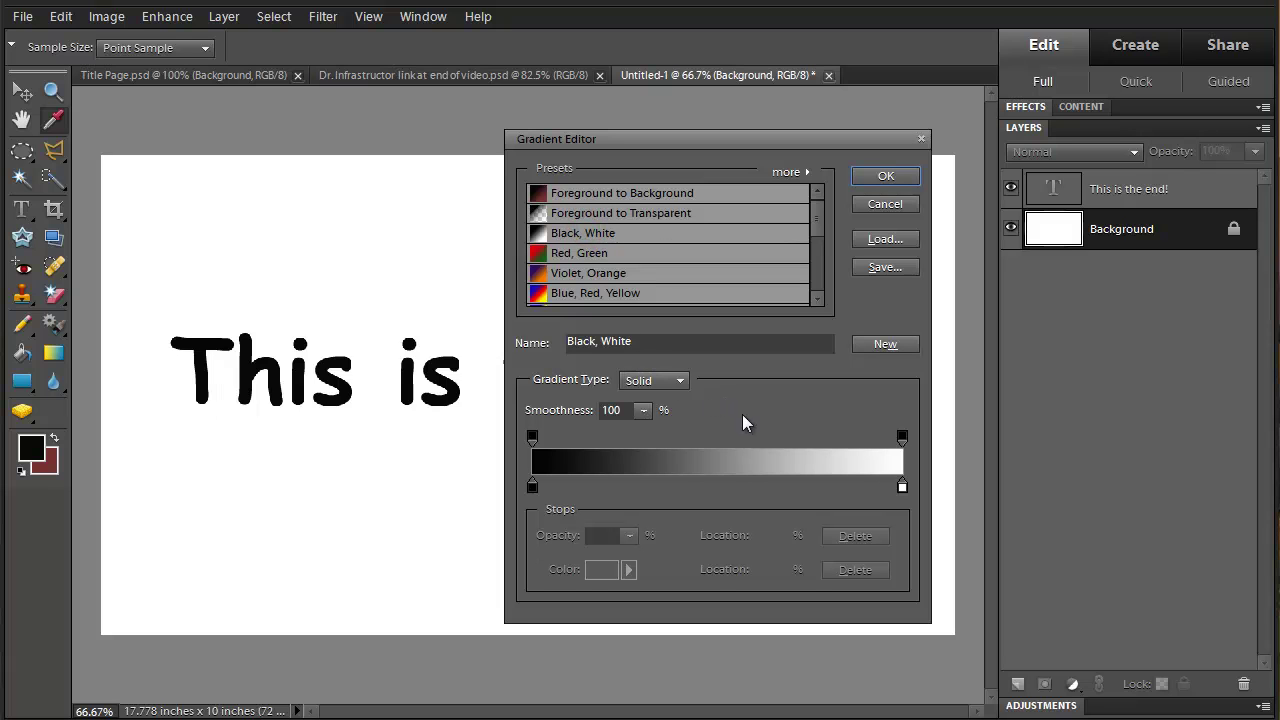
double_click(726, 485)
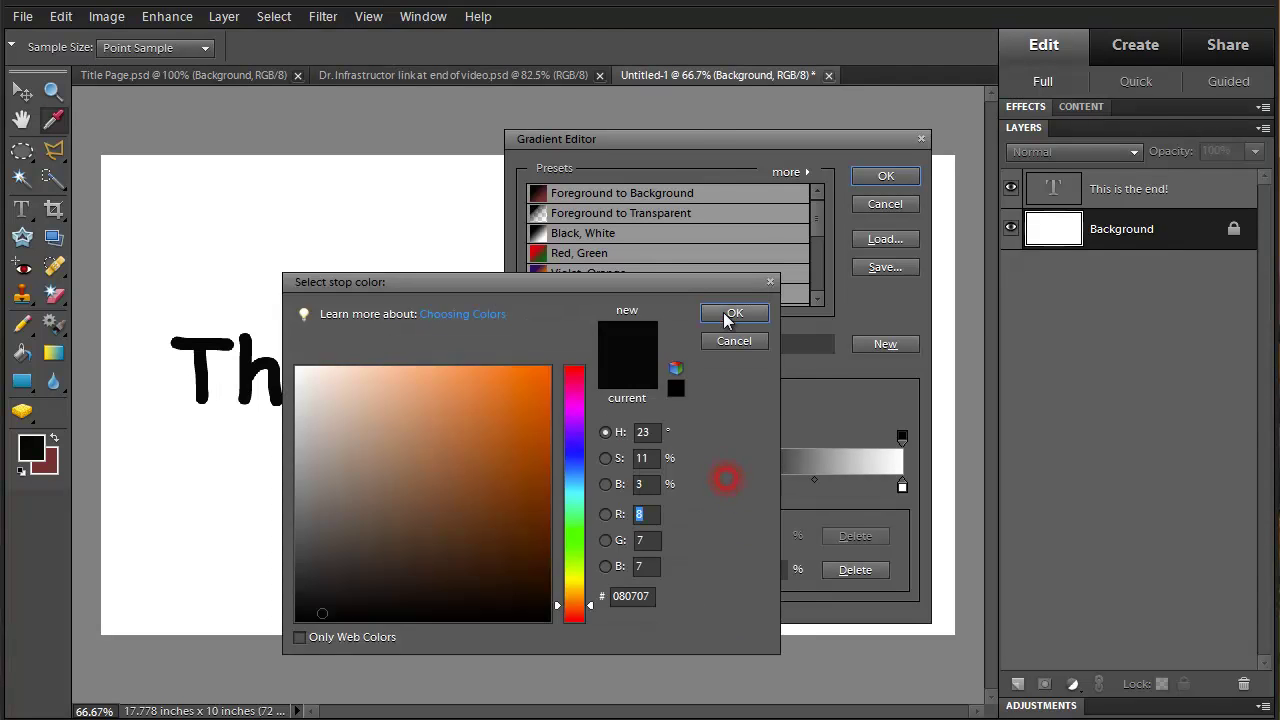
left_click(726, 313)
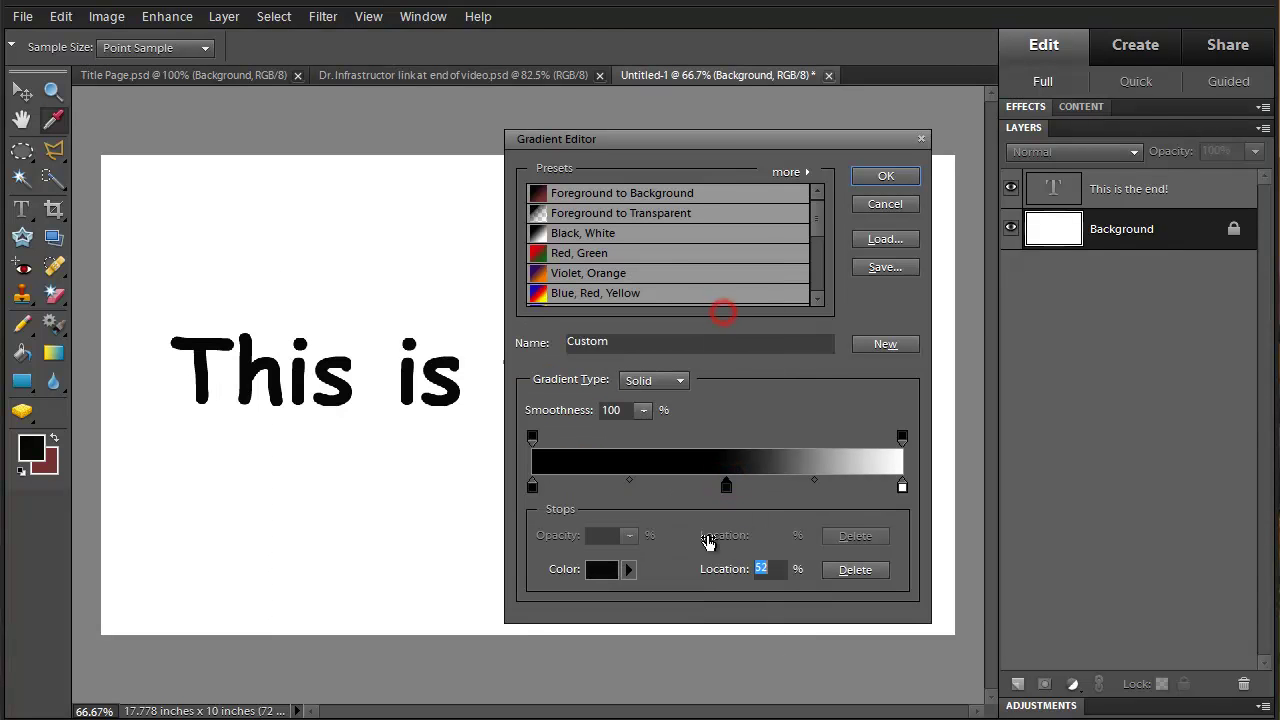
left_click(532, 487)
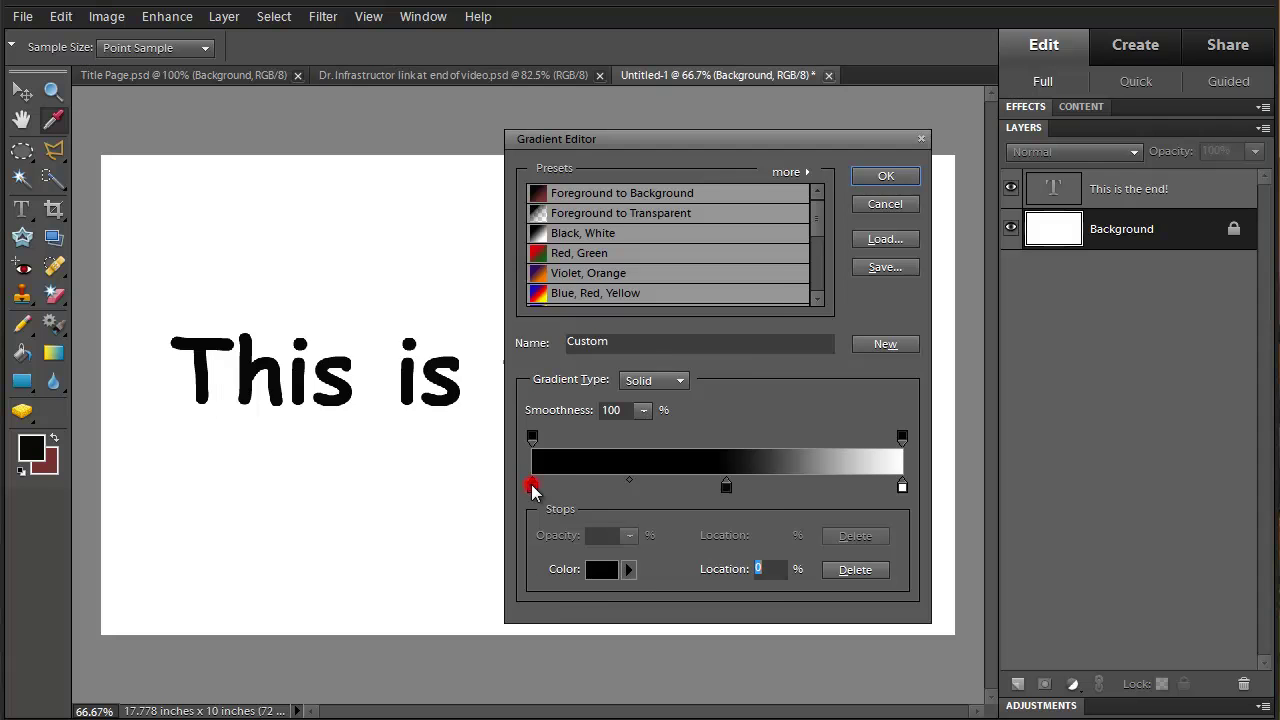
double_click(532, 487)
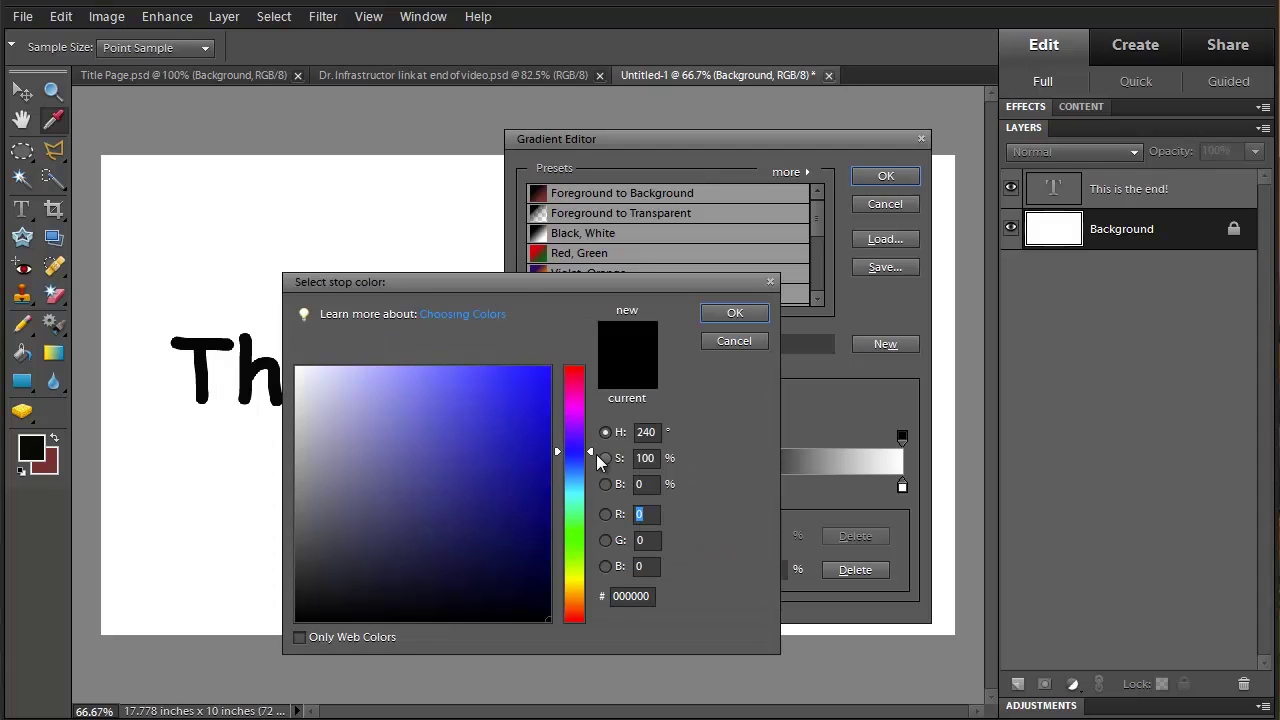
left_click_drag(592, 450, 609, 597)
left_click(464, 428)
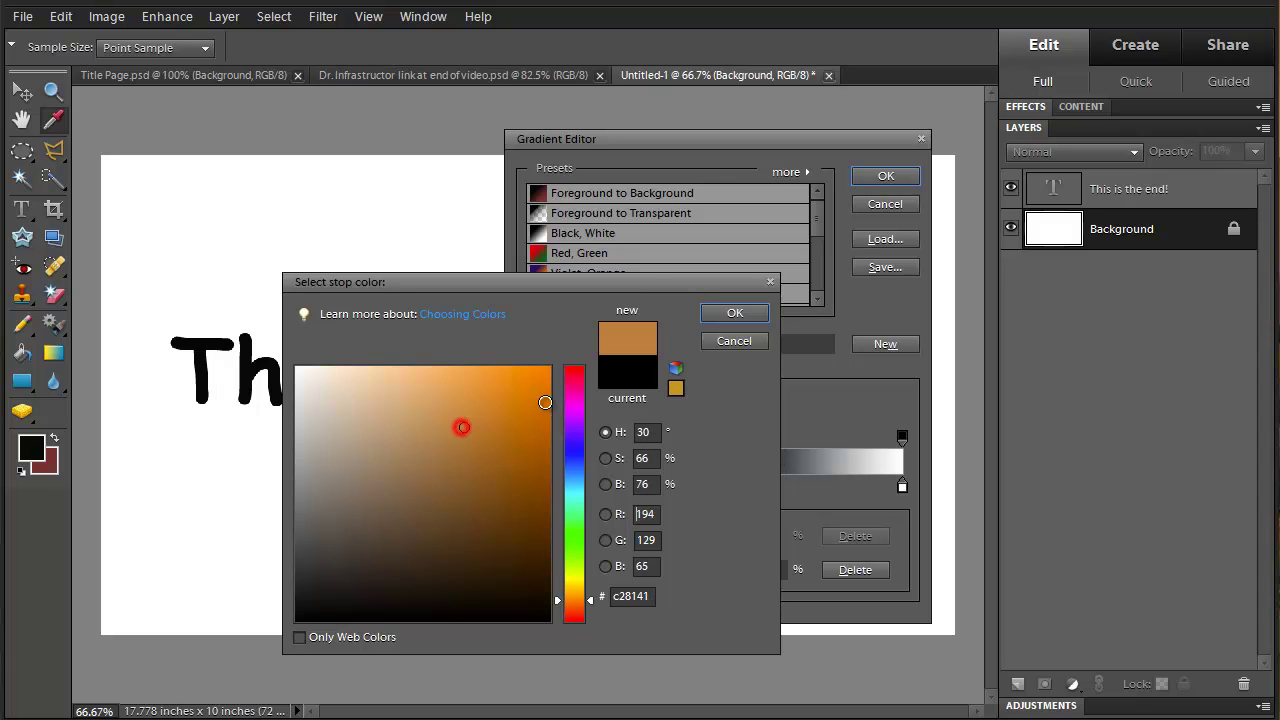
left_click(733, 316)
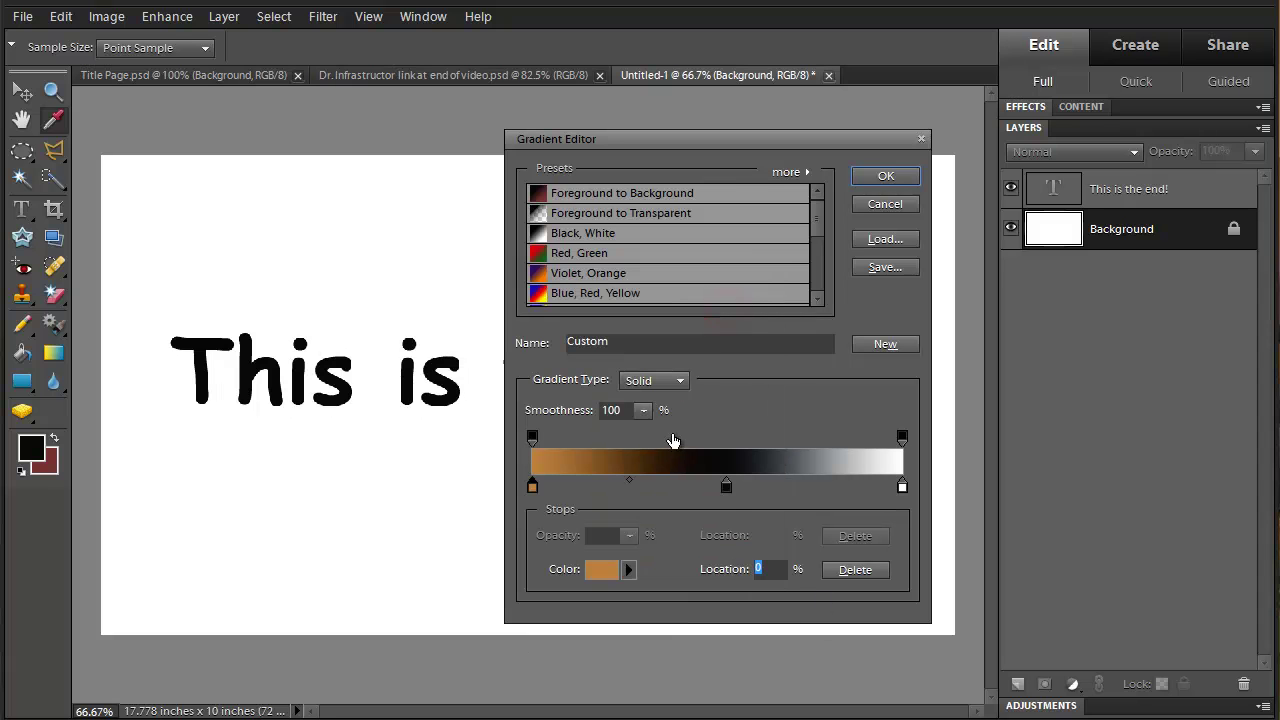
Step: Make the middle gradient stop deep blue (1e2ea5)
left_click(726, 487)
double_click(726, 487)
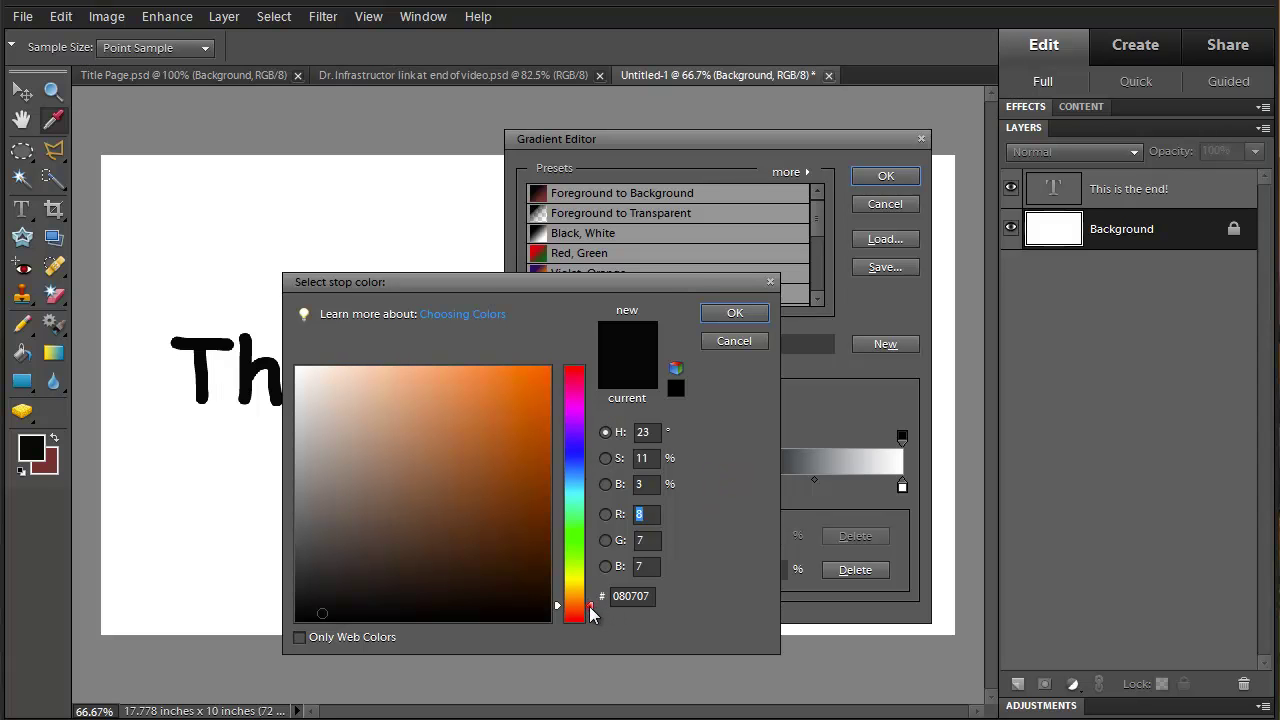
left_click_drag(586, 606, 561, 456)
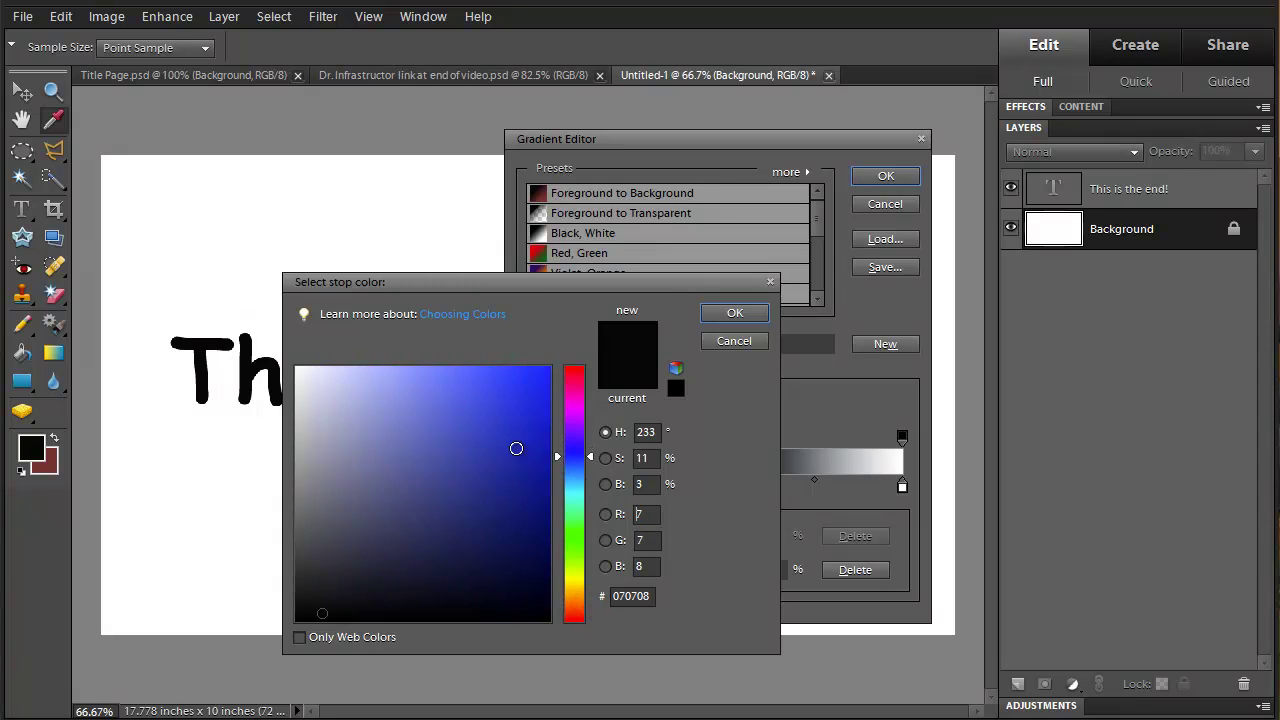
left_click(504, 456)
left_click(717, 312)
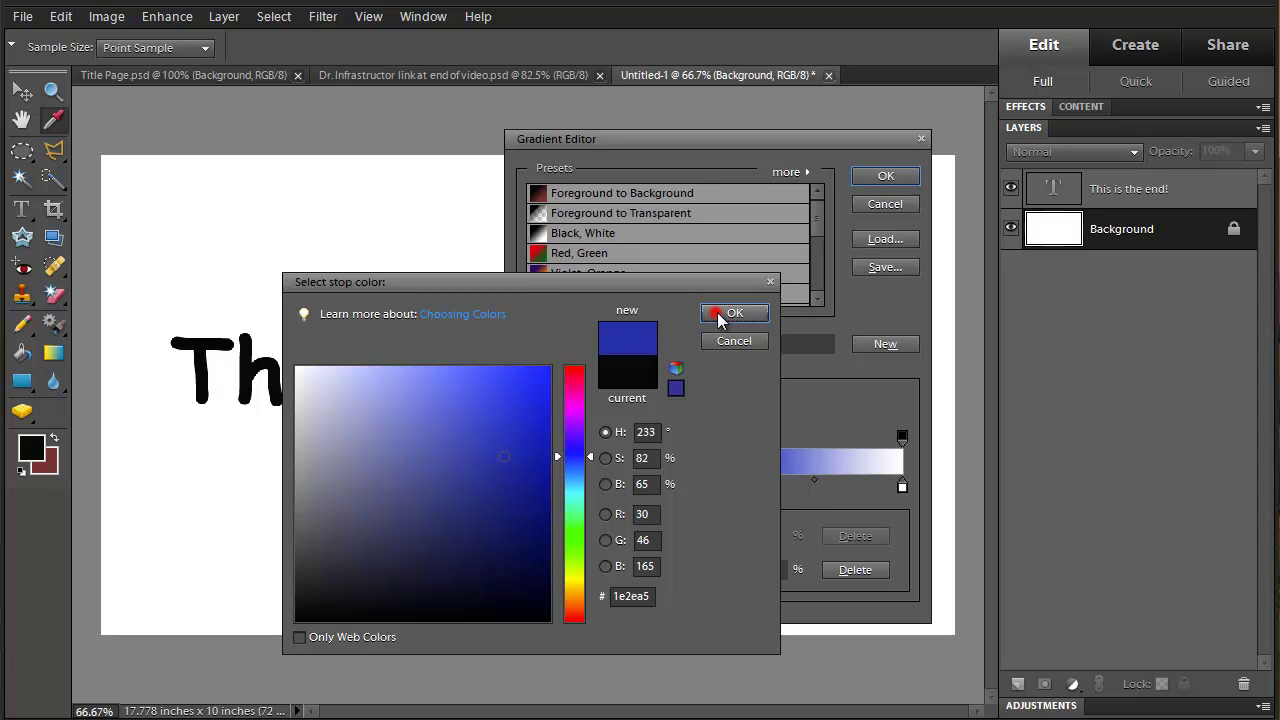
Step: Make the right end stop teal and accept the custom gradient
double_click(903, 484)
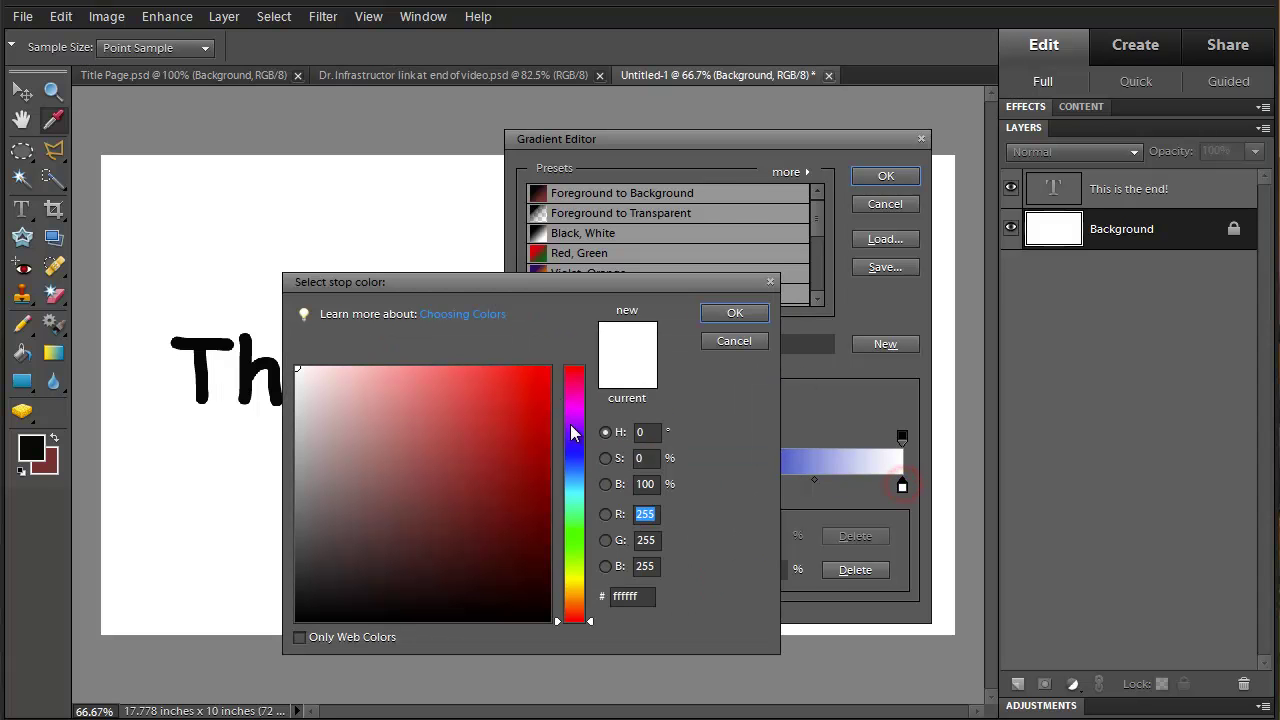
left_click_drag(591, 621, 561, 495)
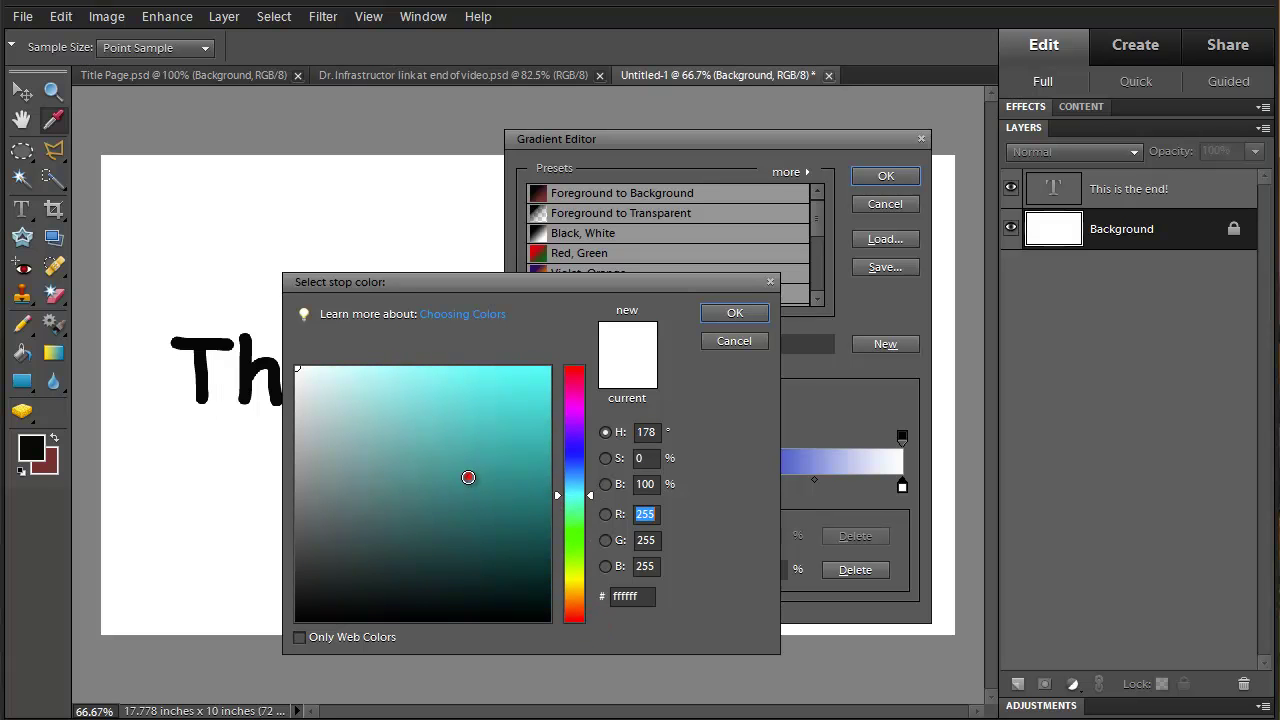
left_click(469, 478)
left_click(733, 313)
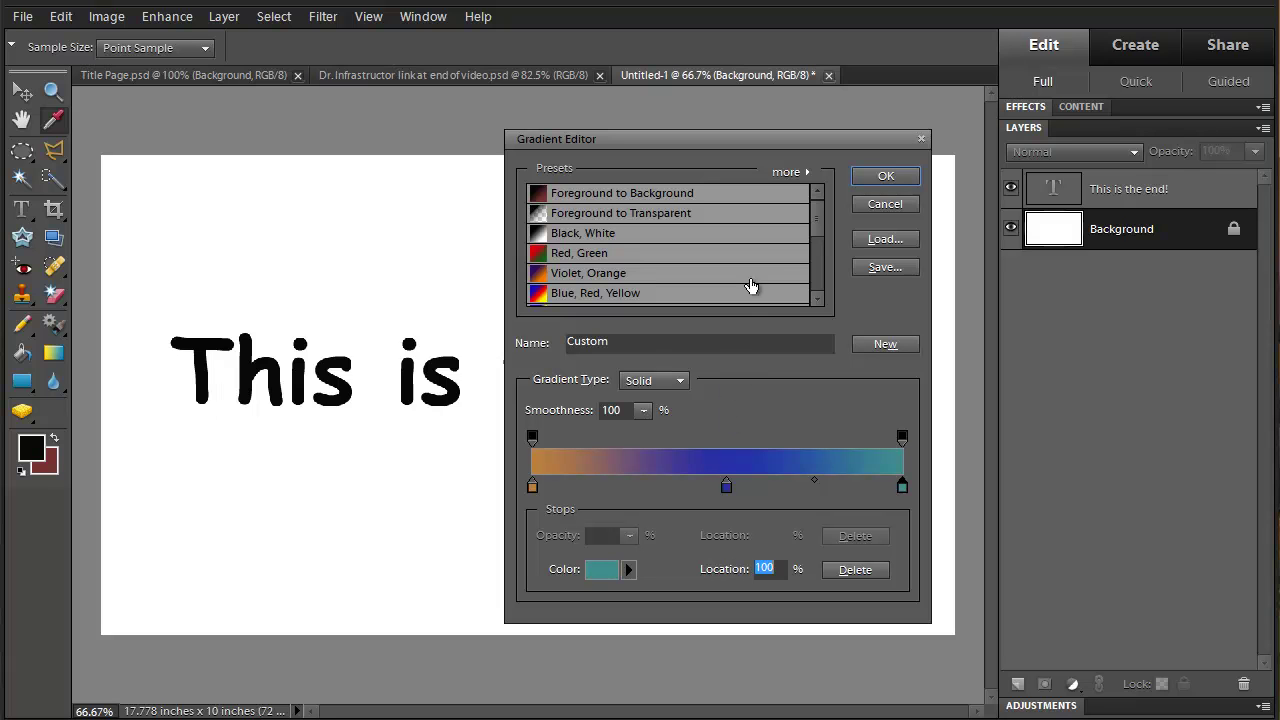
left_click(879, 174)
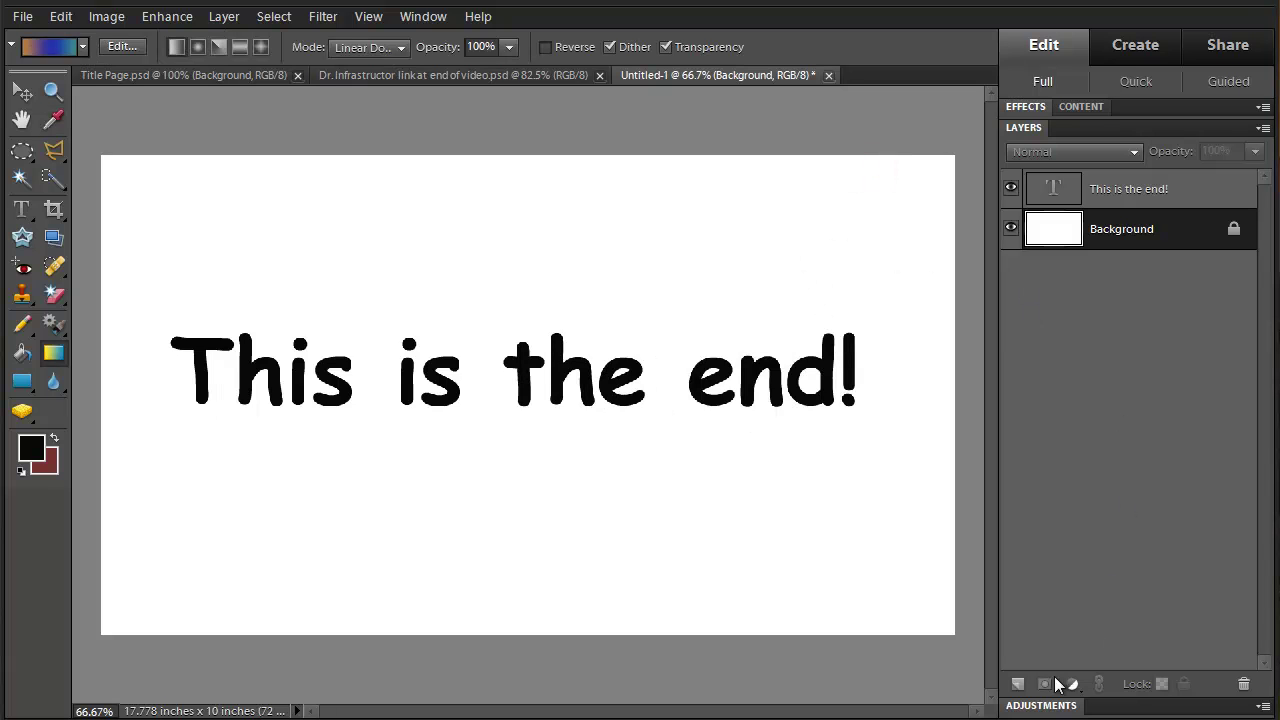
Step: Add Layer 1 and drag a Linear Dodge (Add) gradient from left of the text past its end
left_click(1018, 684)
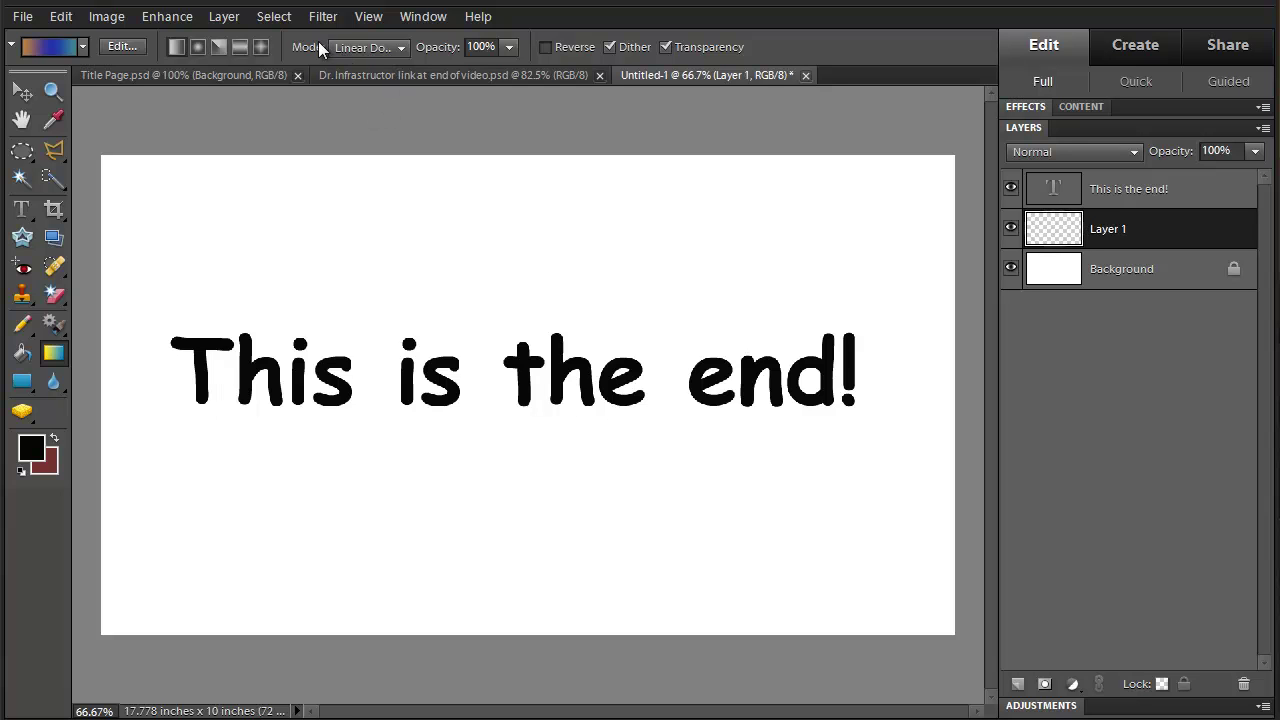
left_click(401, 48)
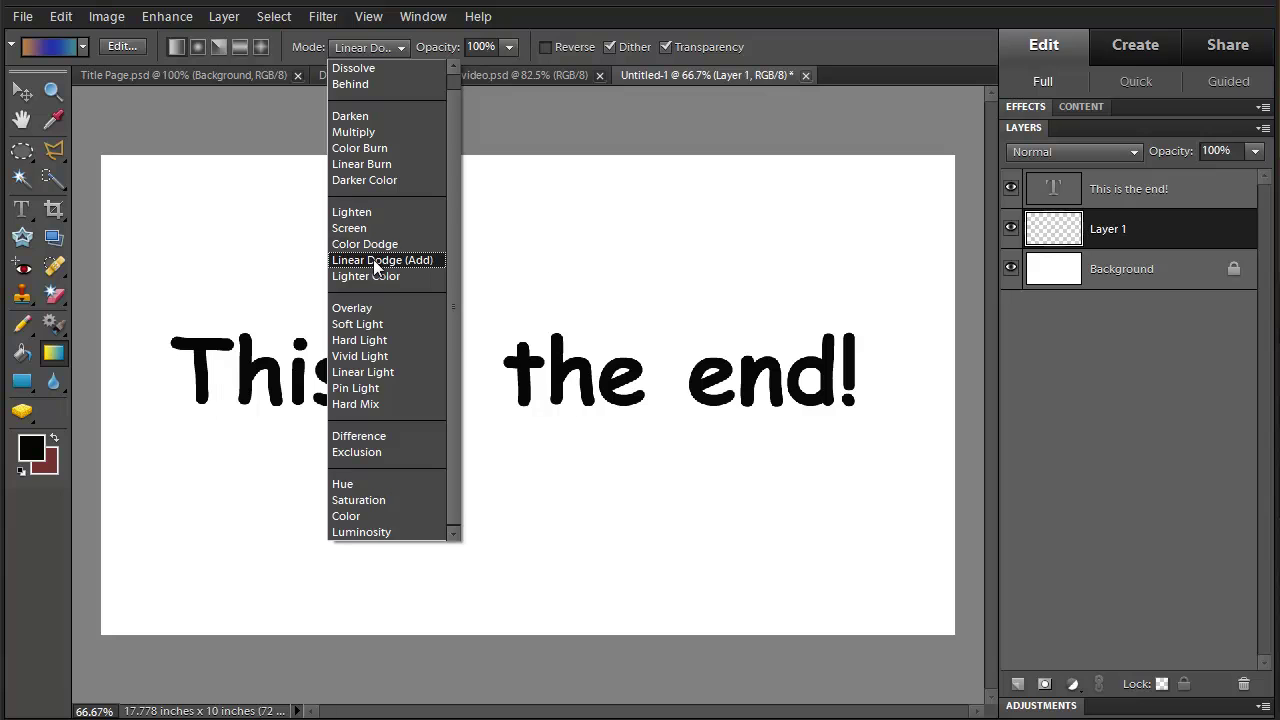
left_click(373, 259)
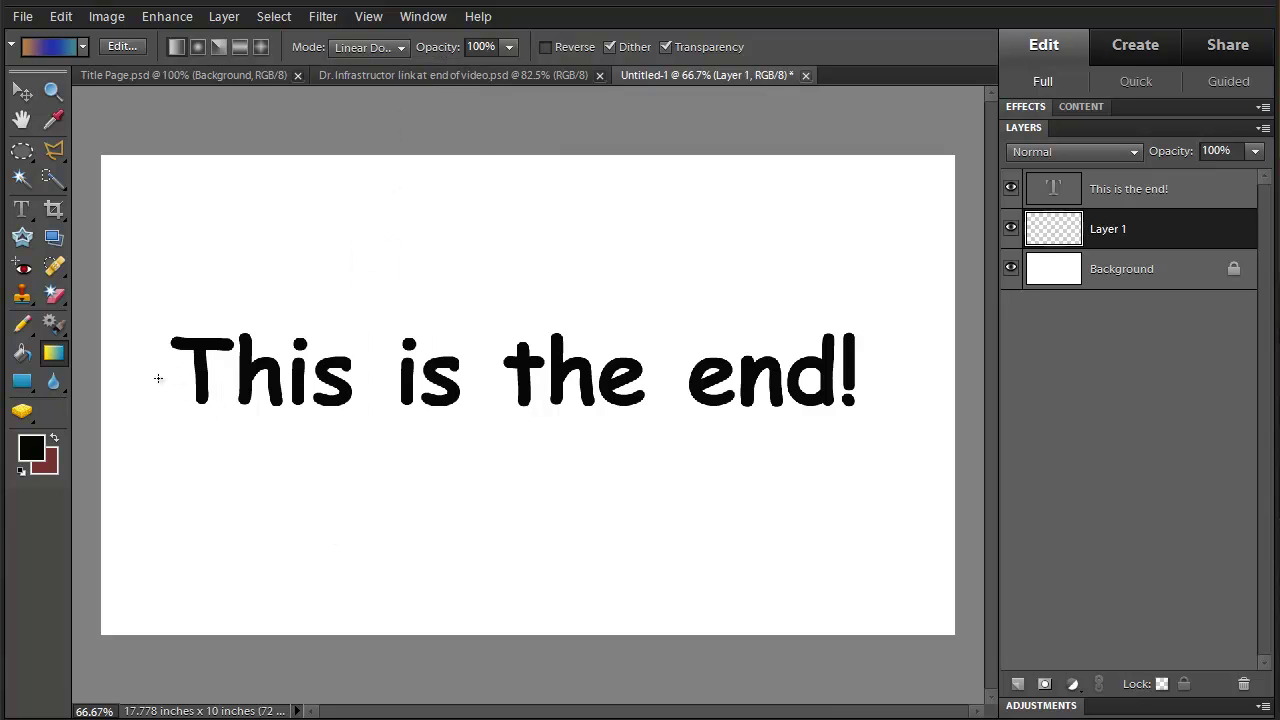
left_click_drag(158, 376, 270, 372)
left_click_drag(859, 365, 898, 374)
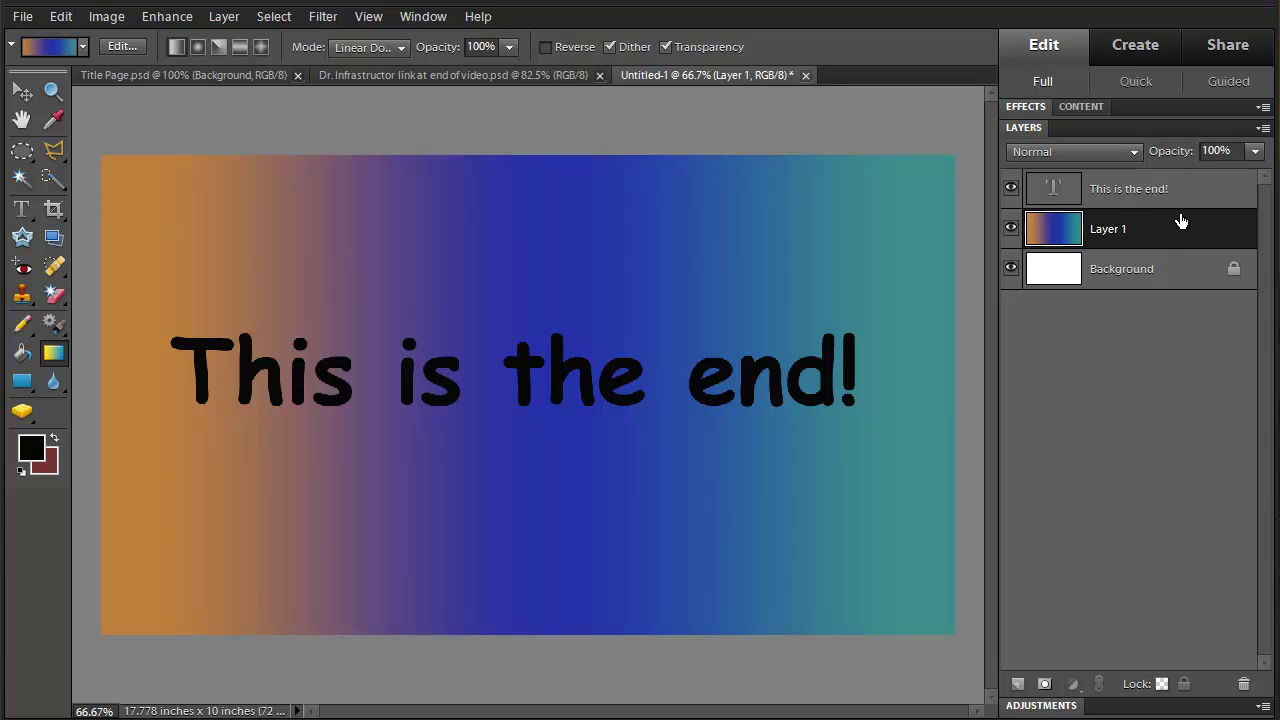
Step: Move Layer 1 above the text layer and clip it to the text
left_click_drag(1180, 222, 1177, 178)
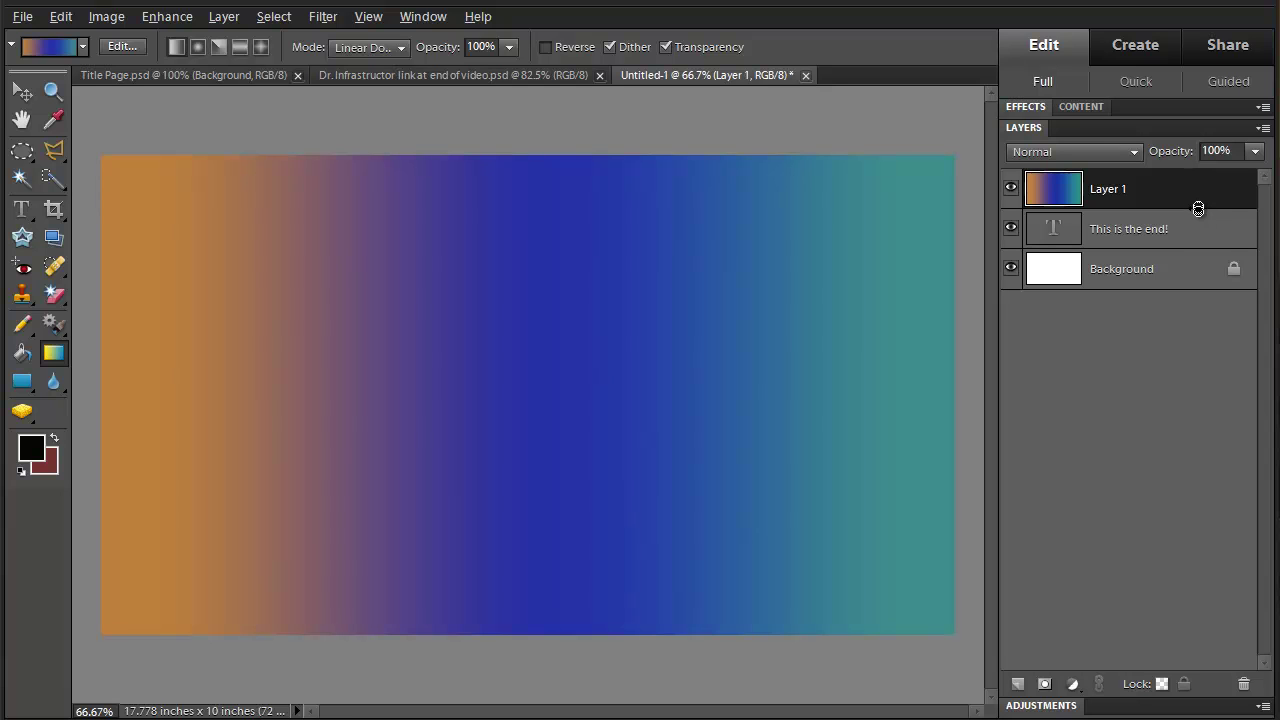
left_click(1196, 208, "alt")
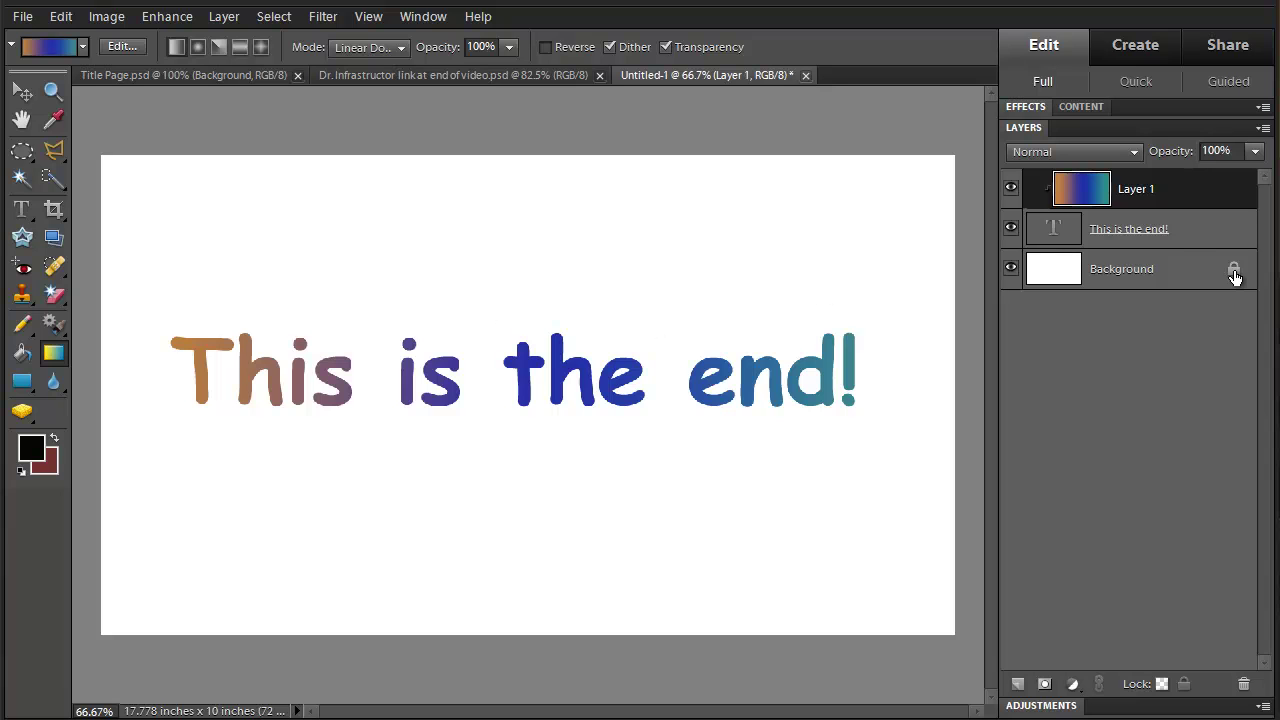
Step: Convert the locked Background into an editable Layer 0 and select the whole canvas
left_click(1189, 274)
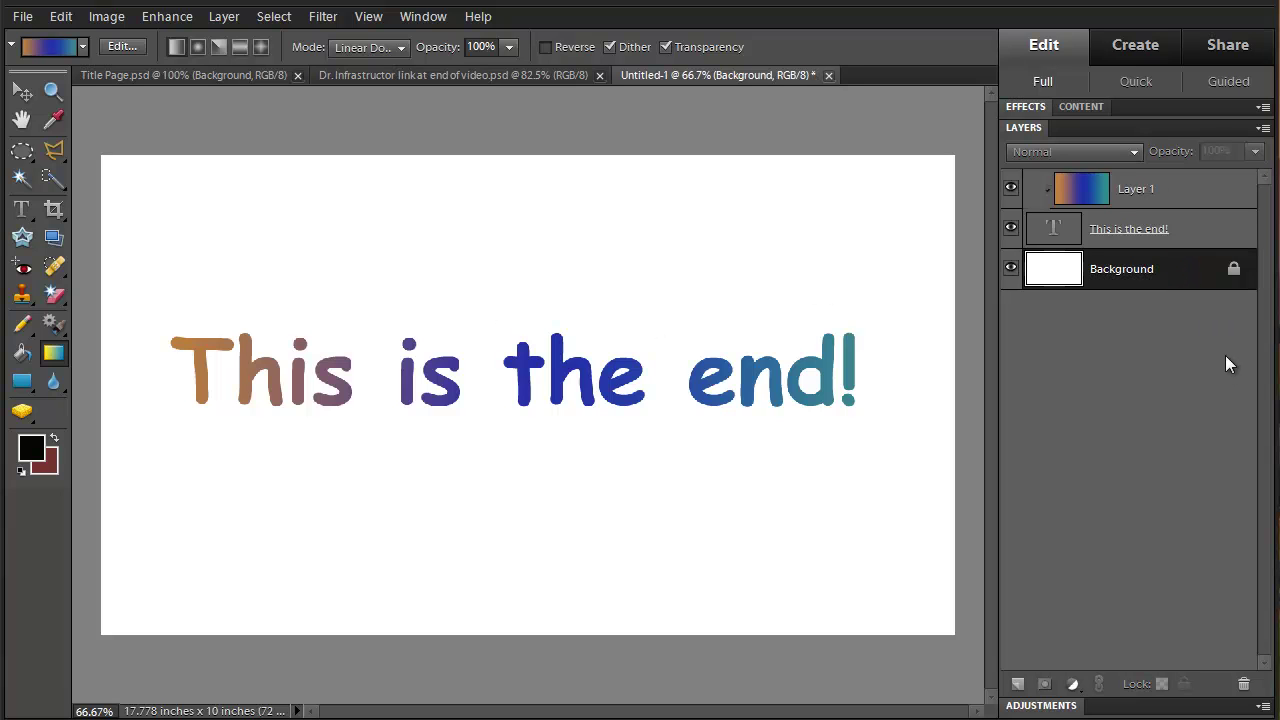
double_click(1121, 268, "alt")
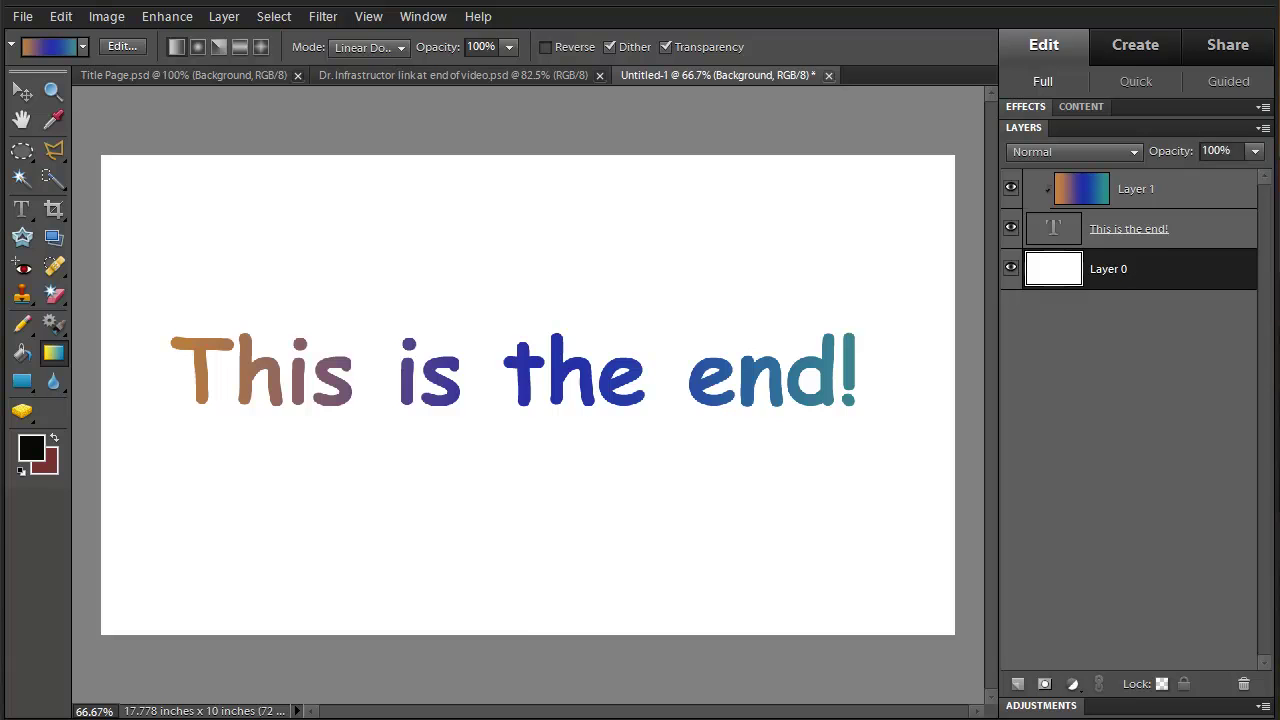
key("v")
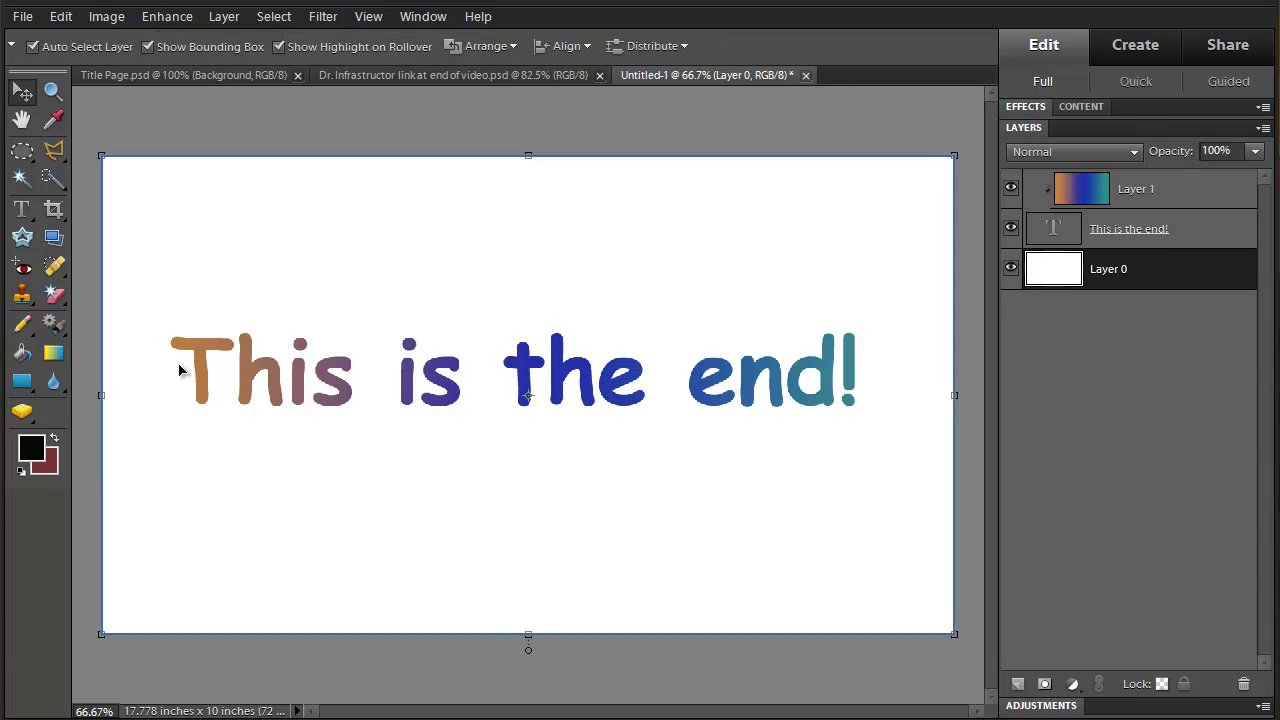
key("ctrl+a")
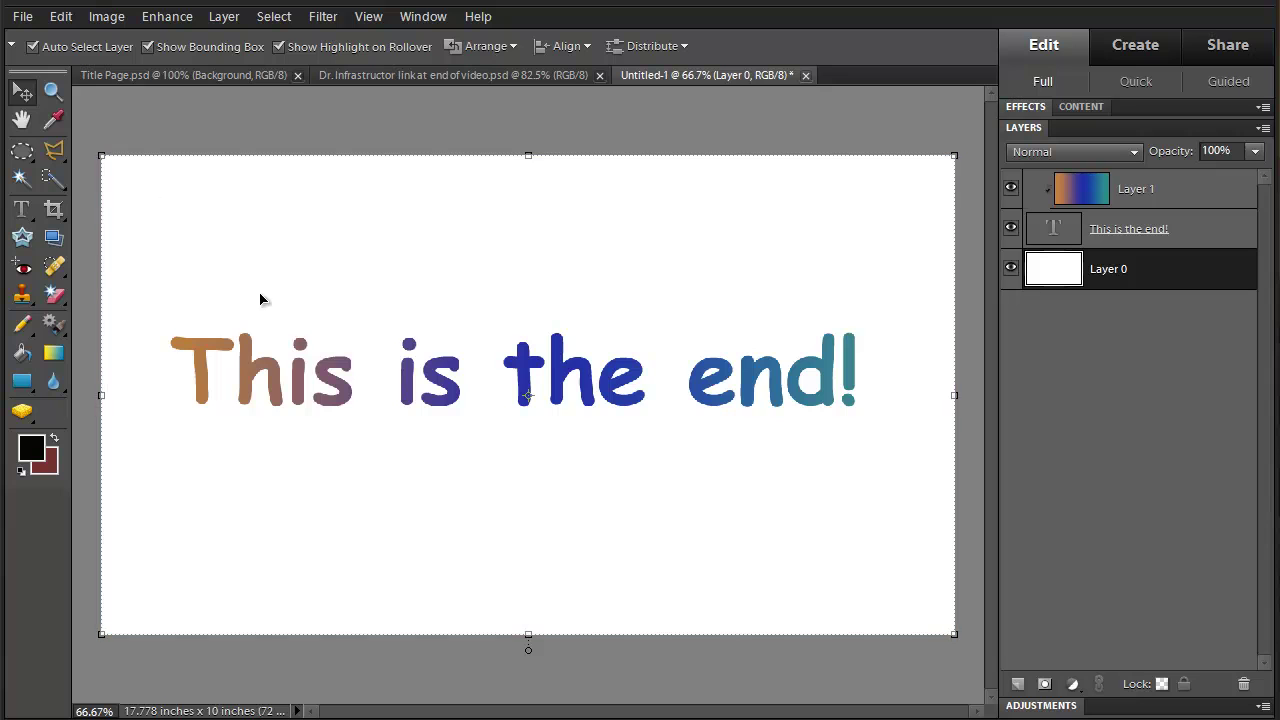
Step: Highlight the entire 'This is the end!' line with the Type tool
left_click(22, 210)
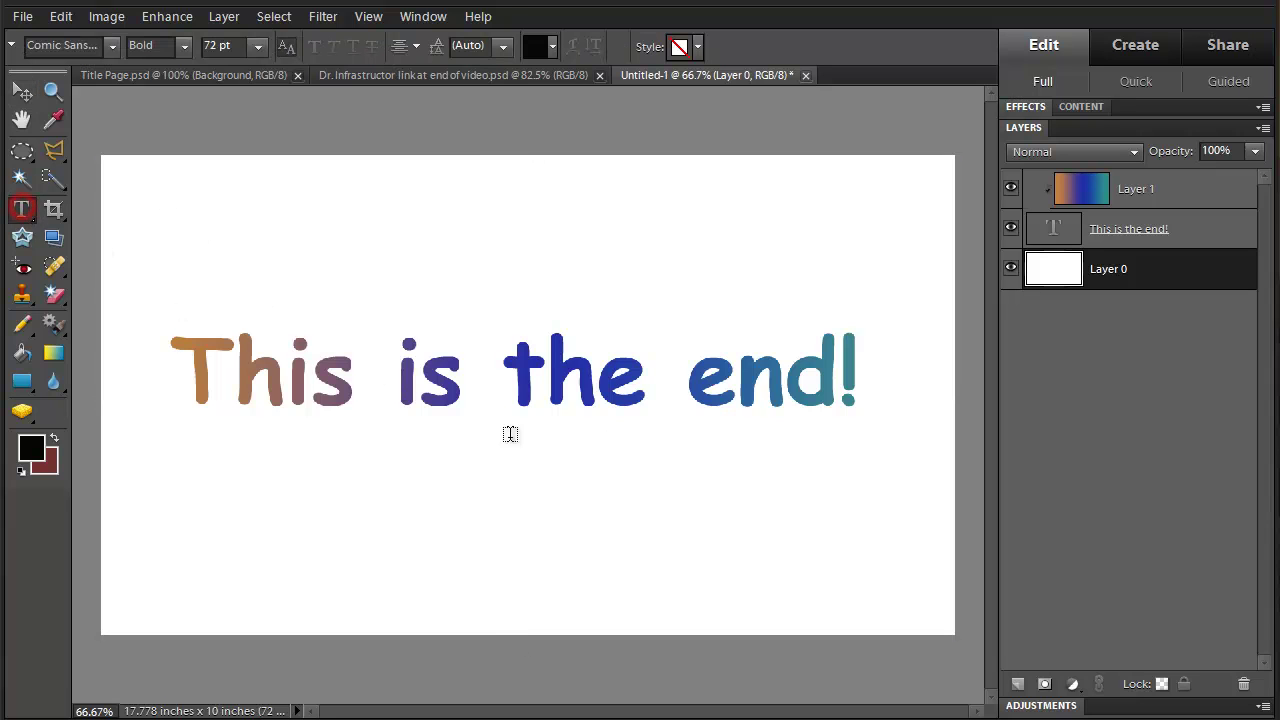
left_click(520, 372)
left_click_drag(175, 366, 878, 354)
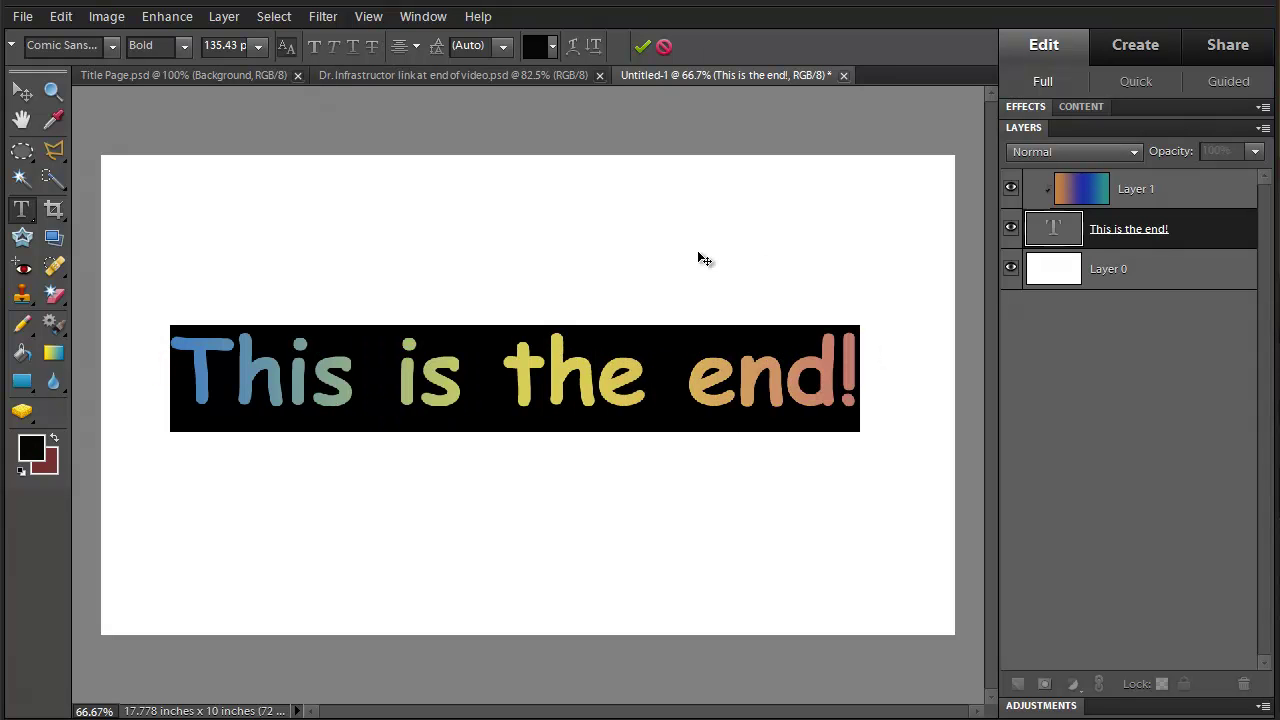
Step: Apply a Bulge warp with bend +67, horizontal distortion +31 and vertical distortion +5
left_click(572, 47)
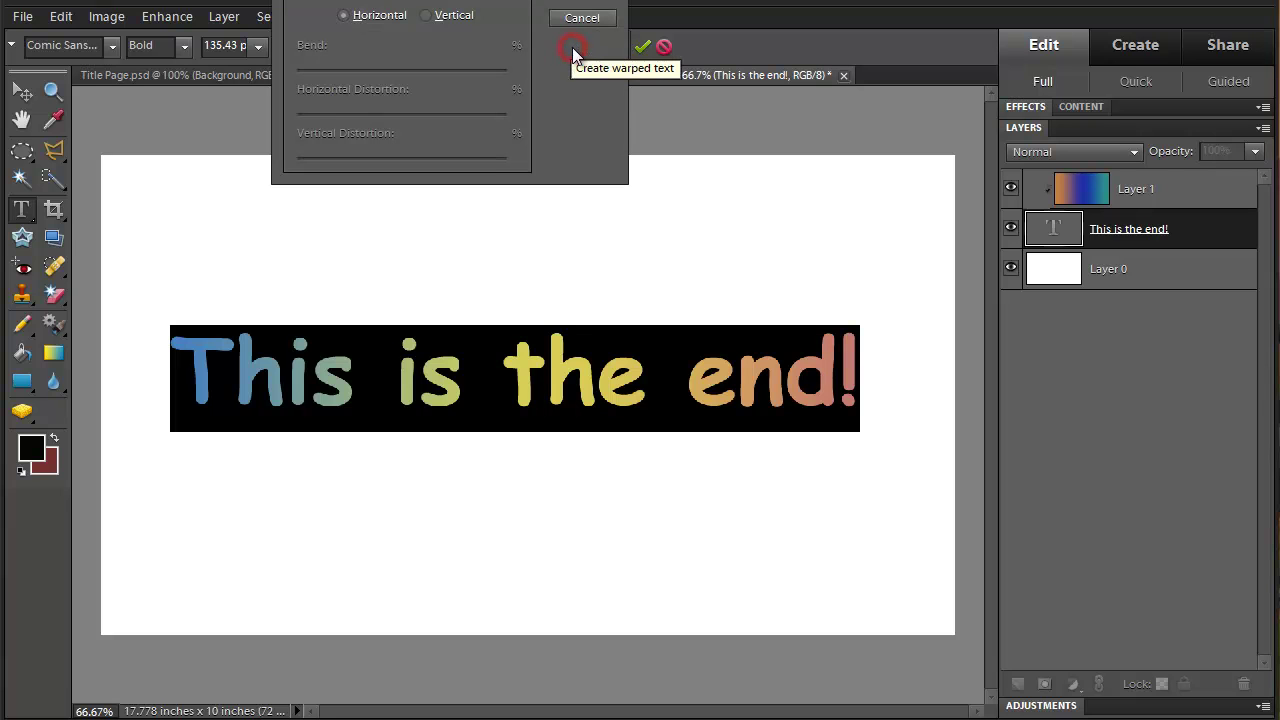
left_click(450, 4)
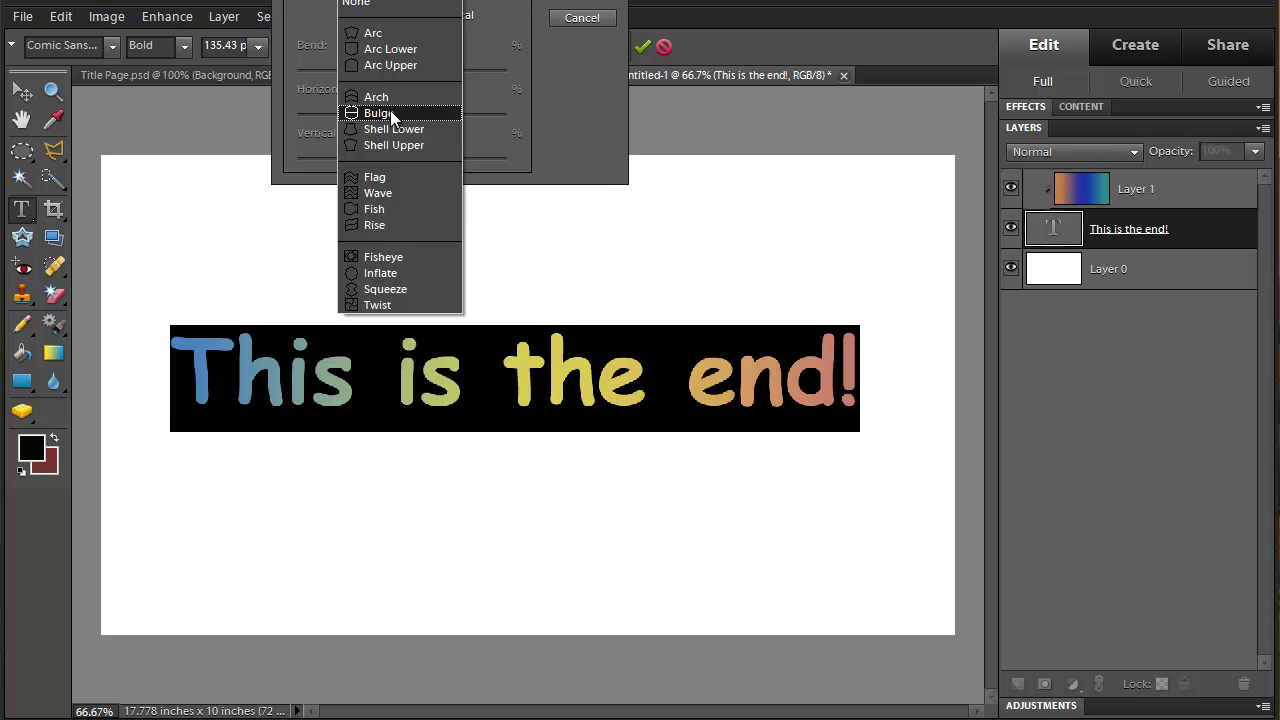
left_click(391, 113)
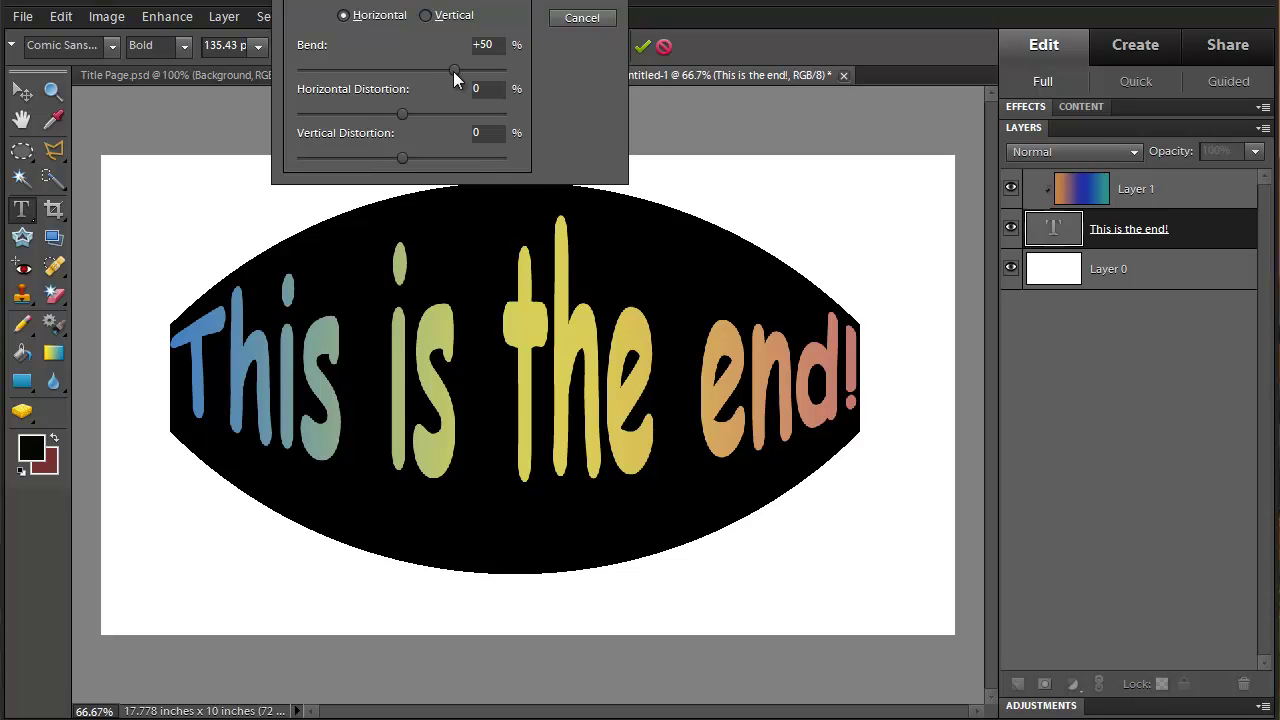
left_click_drag(453, 71, 471, 72)
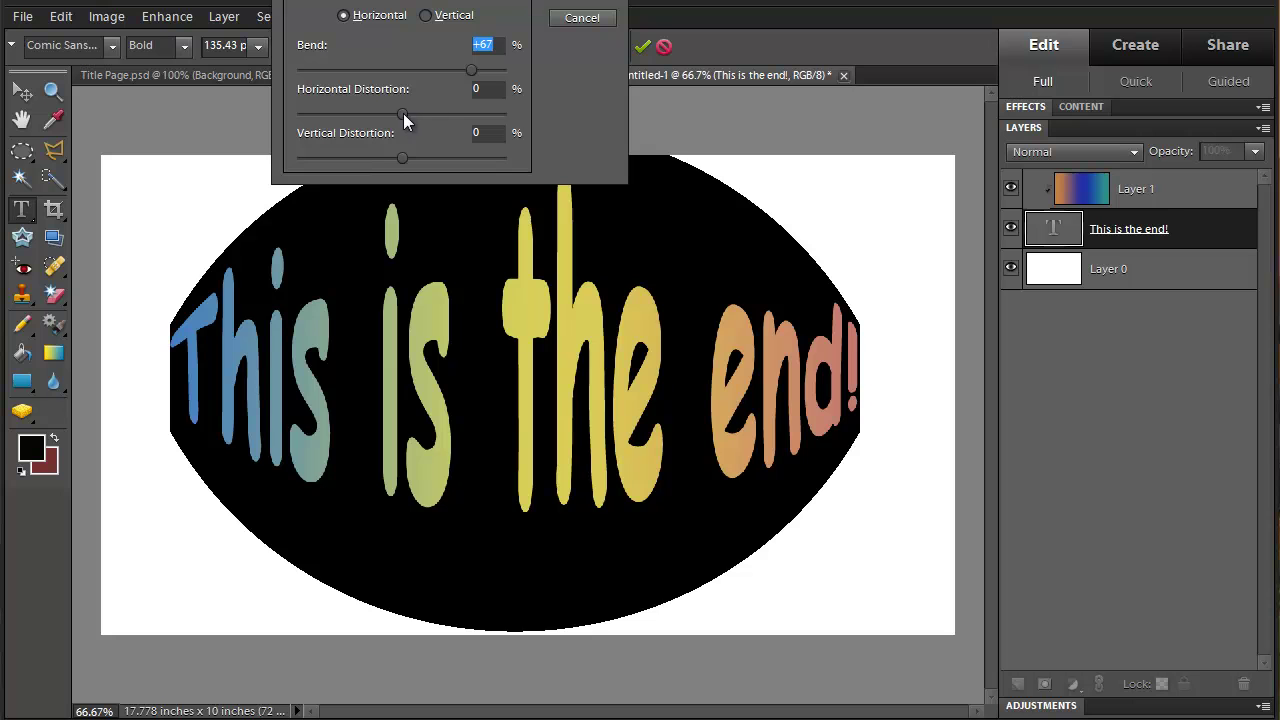
left_click_drag(402, 113, 434, 117)
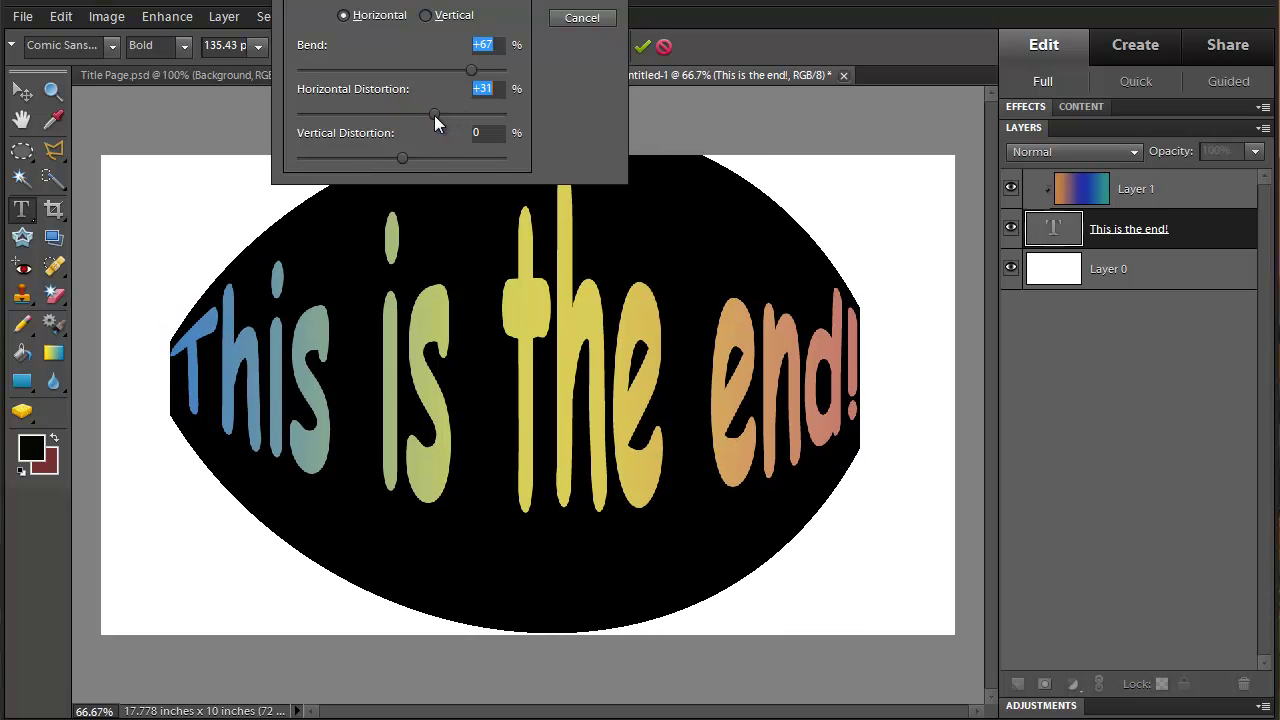
left_click_drag(402, 157, 425, 157)
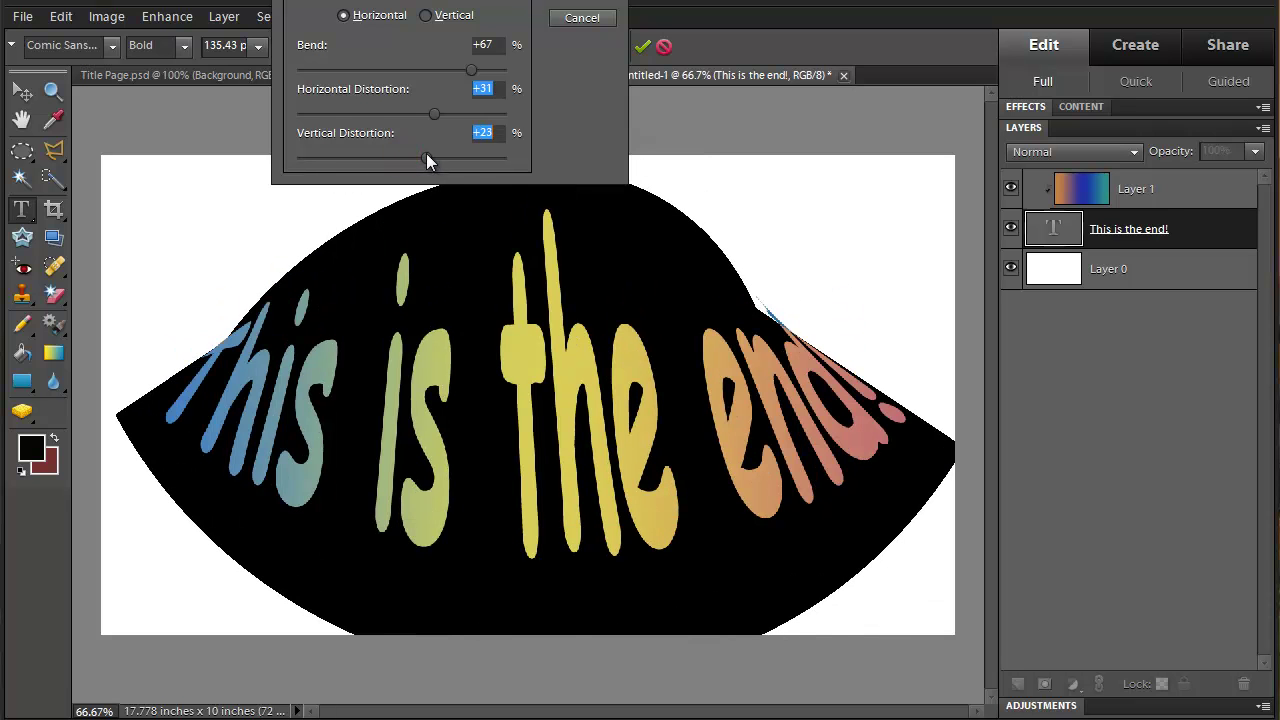
left_click_drag(426, 155, 408, 262)
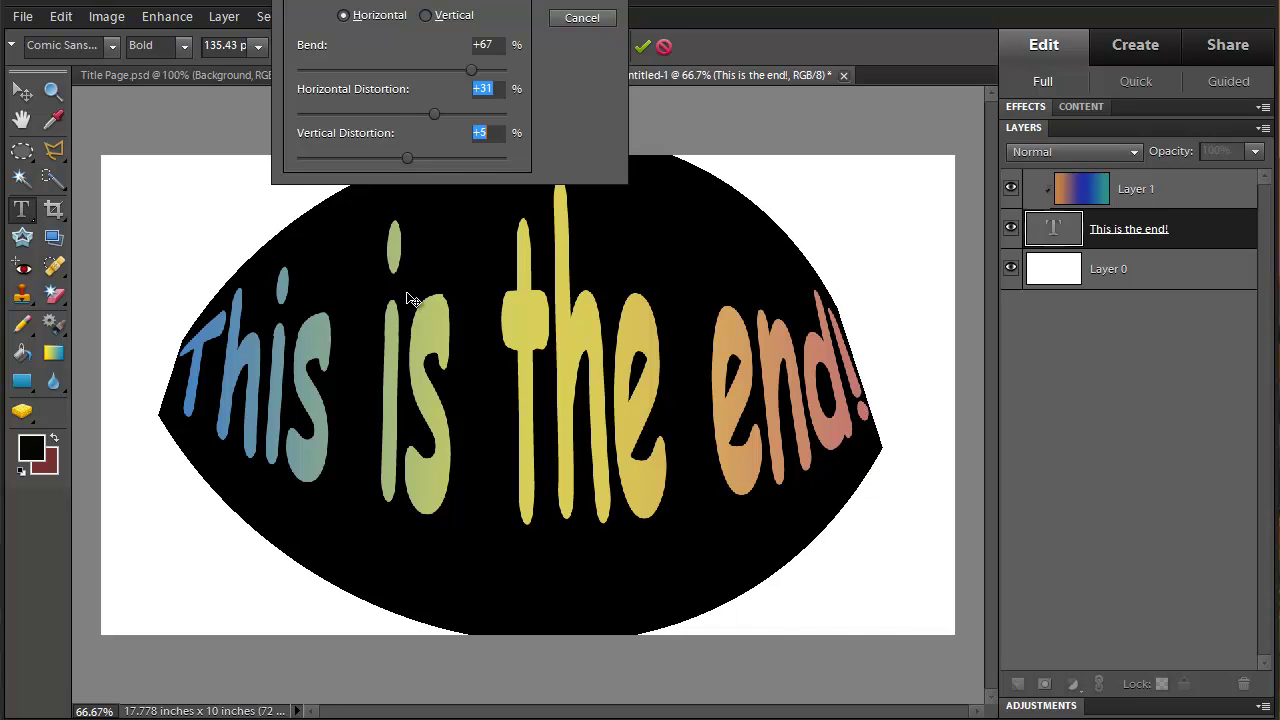
key("Return")
Step: Commit the warp, nudge the warped text slightly lower, and select Layer 0
left_click(239, 204)
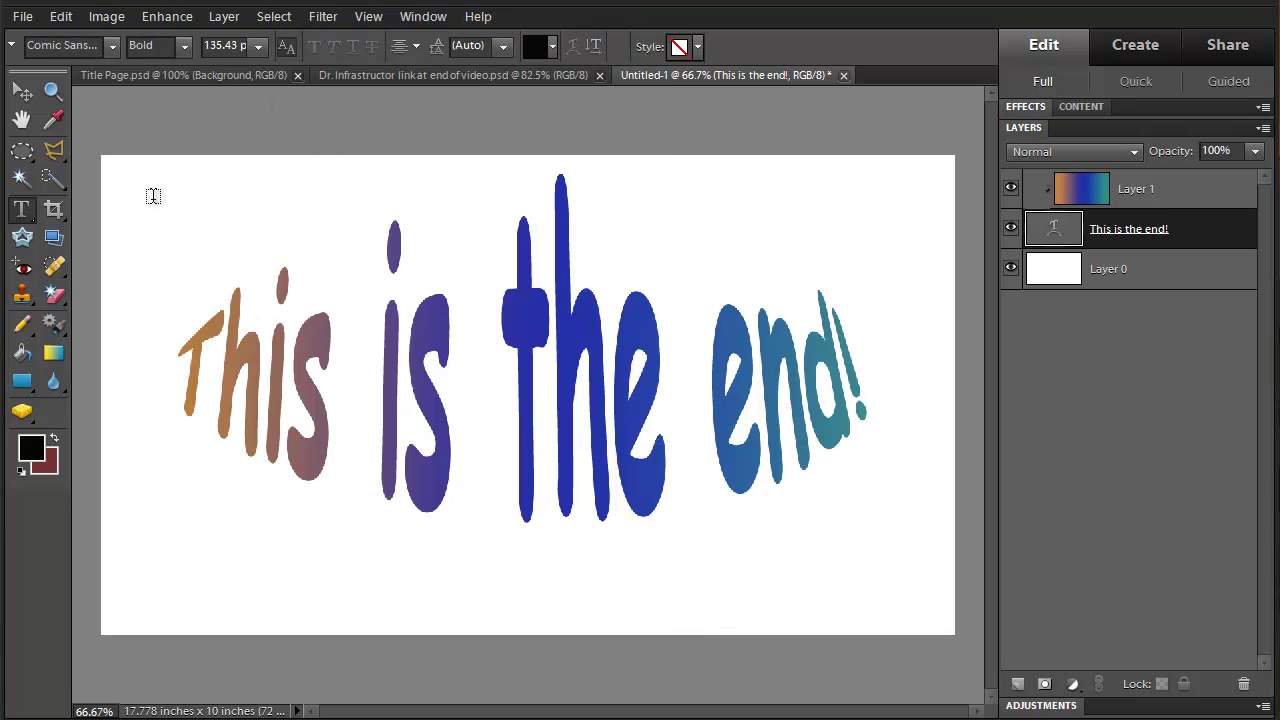
left_click(21, 93)
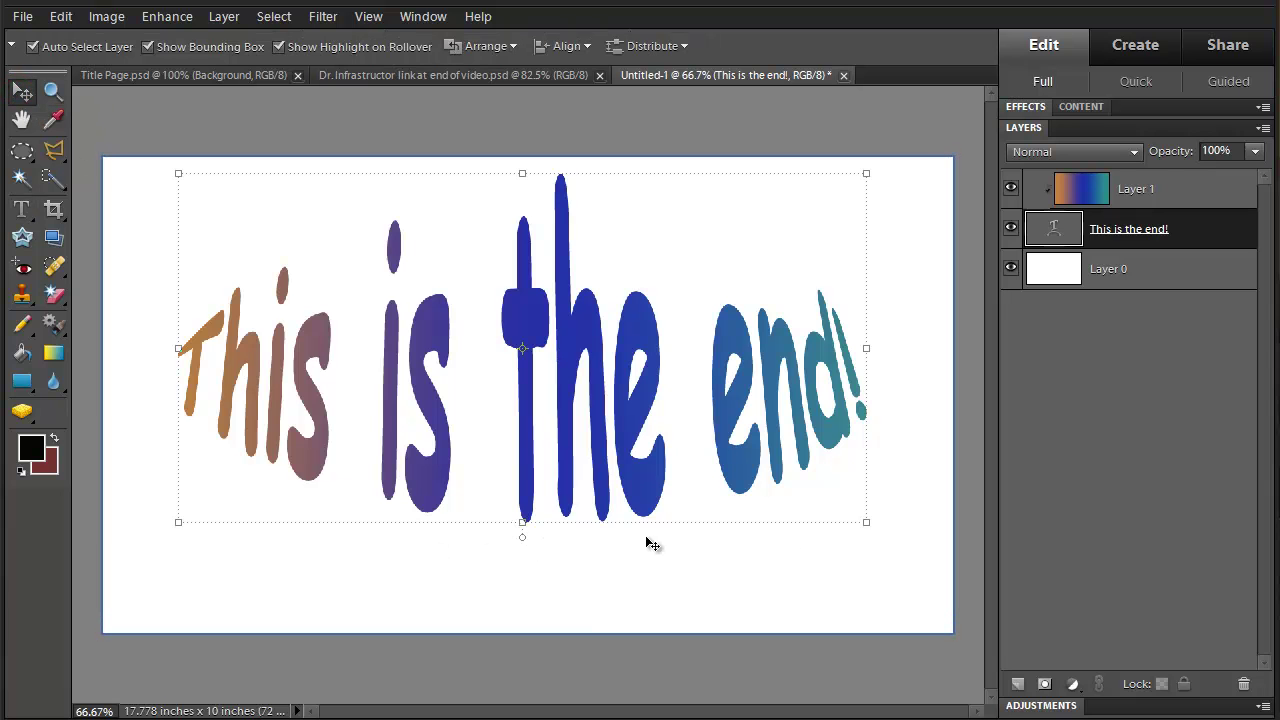
left_click(525, 523)
left_click_drag(527, 541, 528, 557)
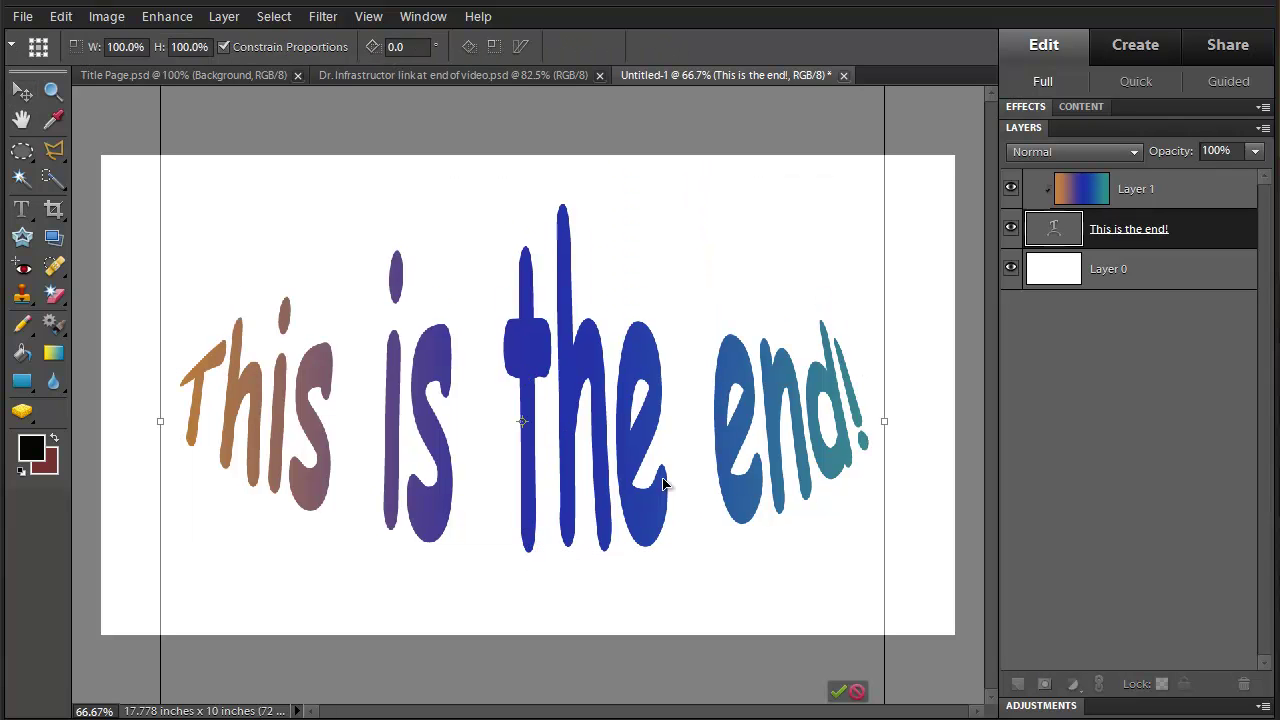
left_click(839, 693)
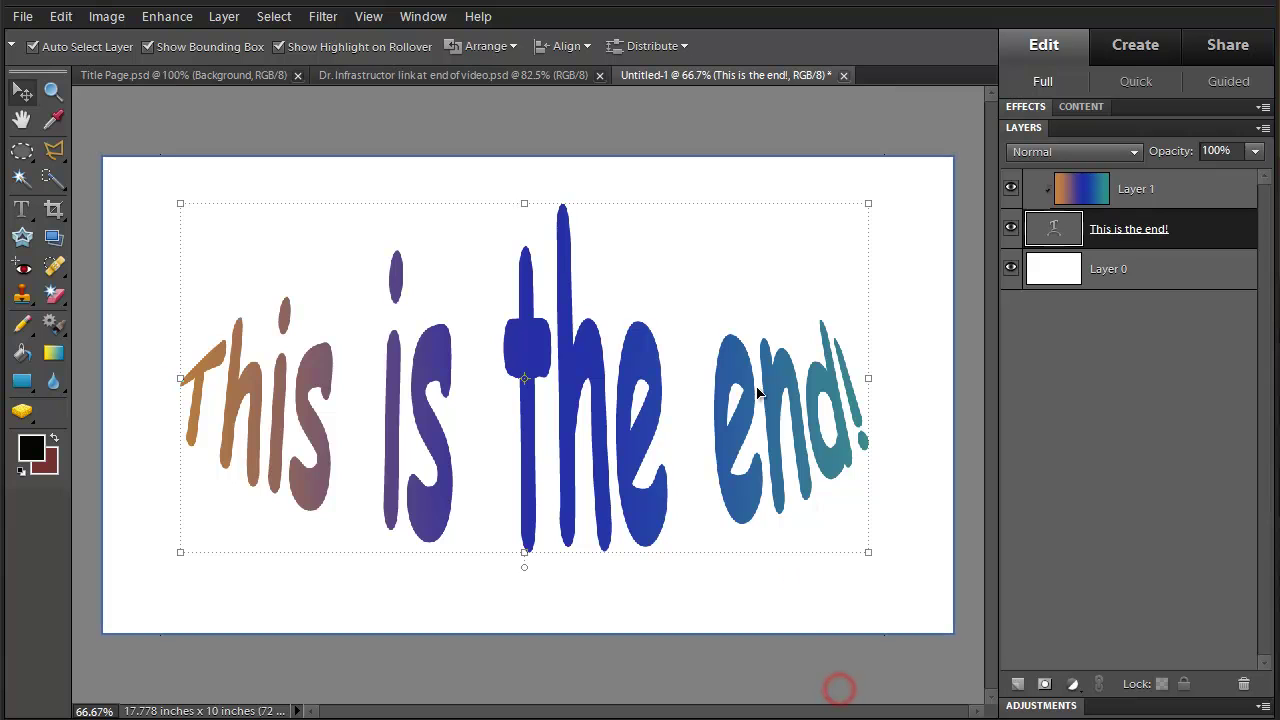
left_click(479, 181)
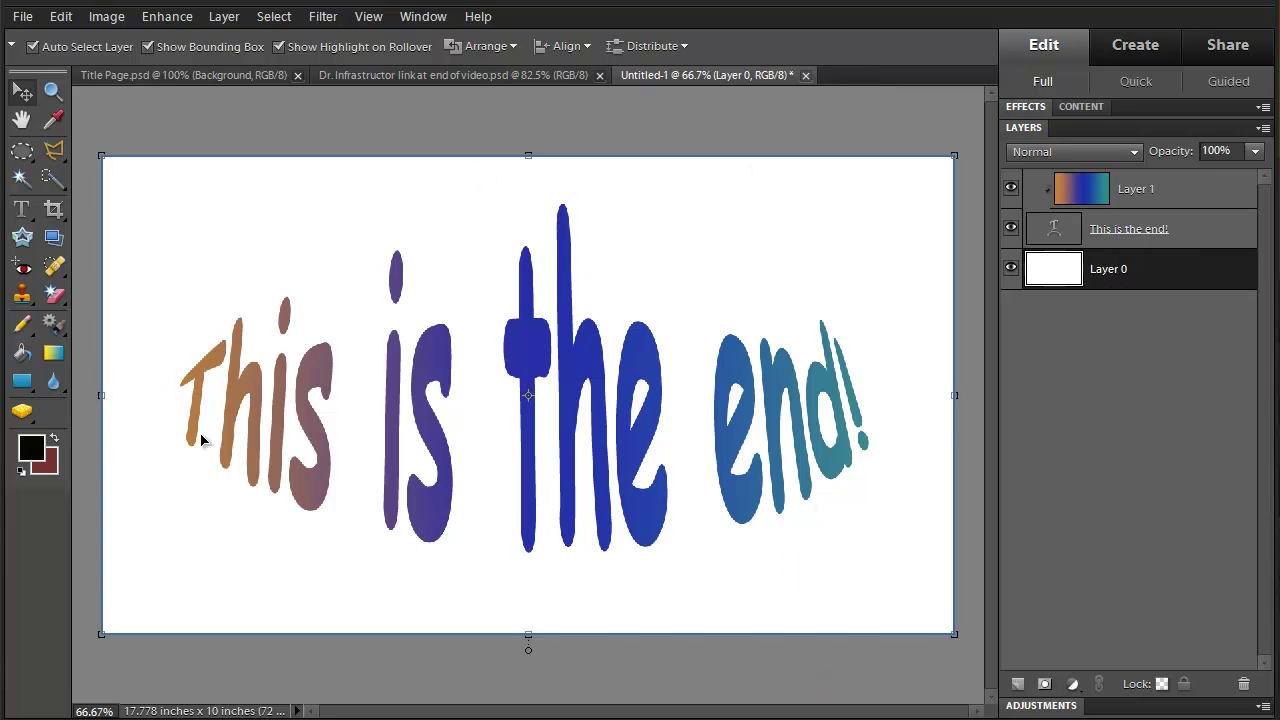
Step: Paint-bucket fill Layer 0 with black, then select gradient Layer 1
left_click(25, 356)
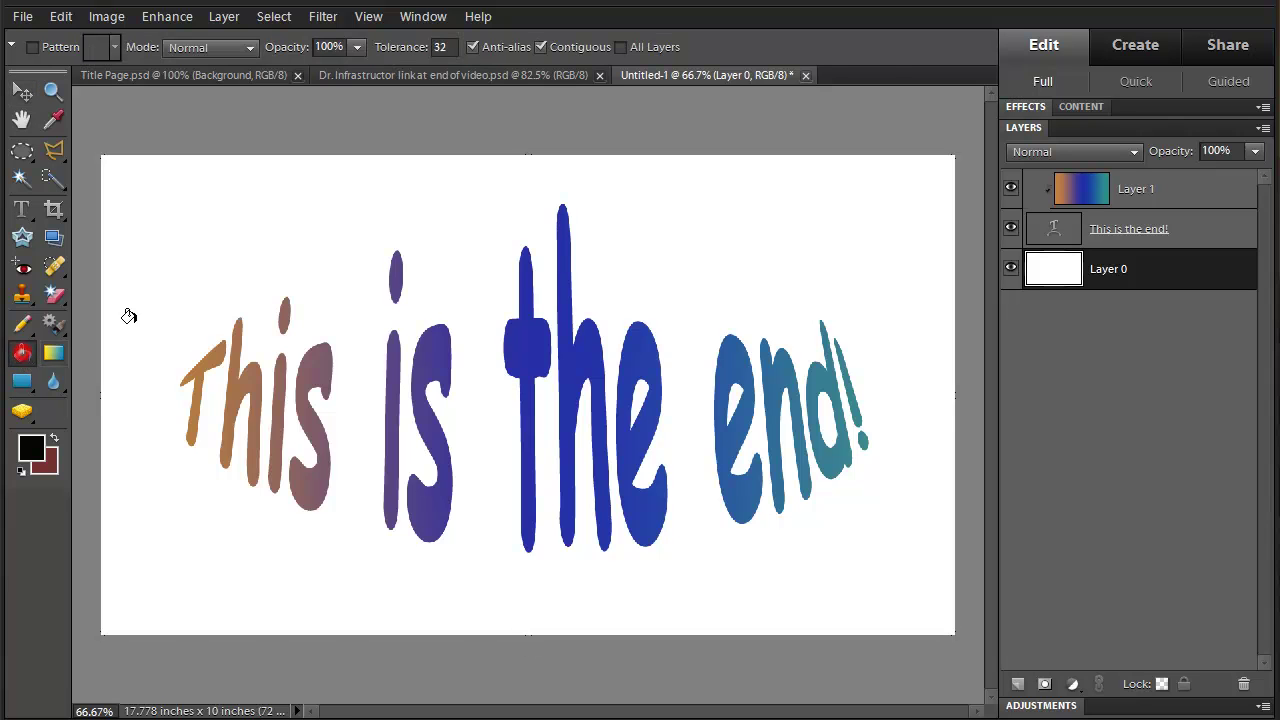
left_click(182, 265)
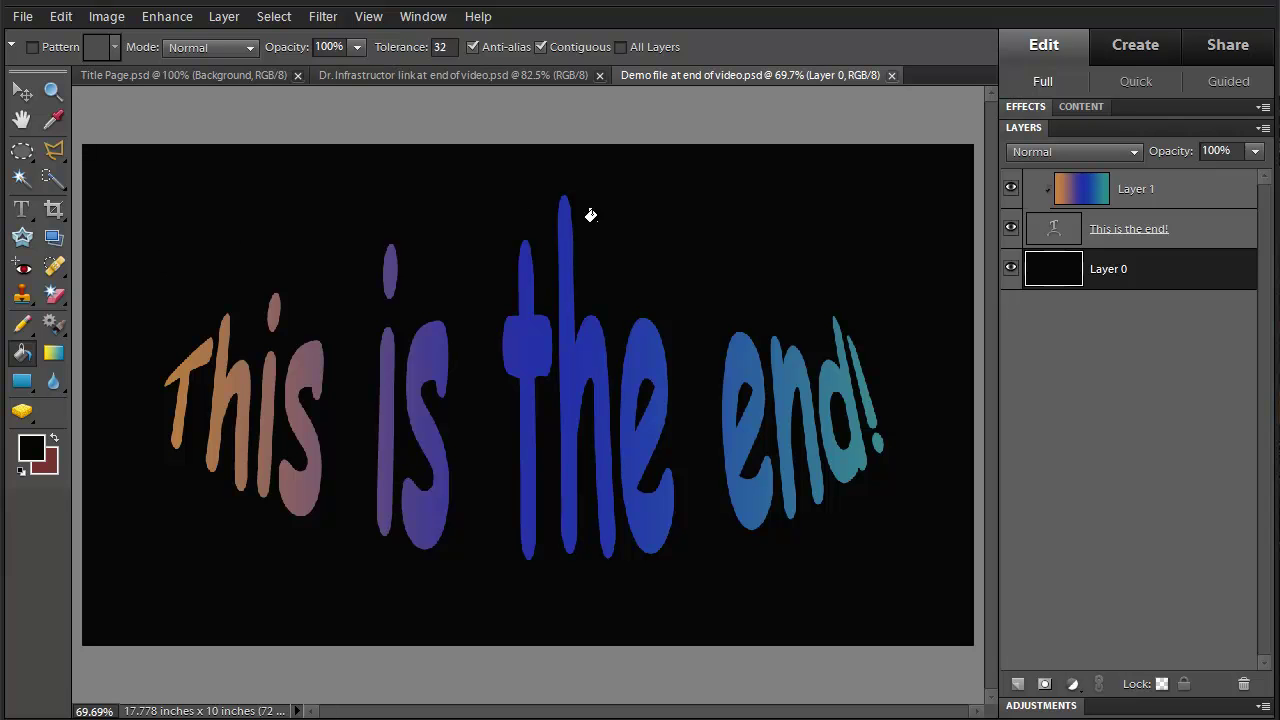
left_click(1185, 190)
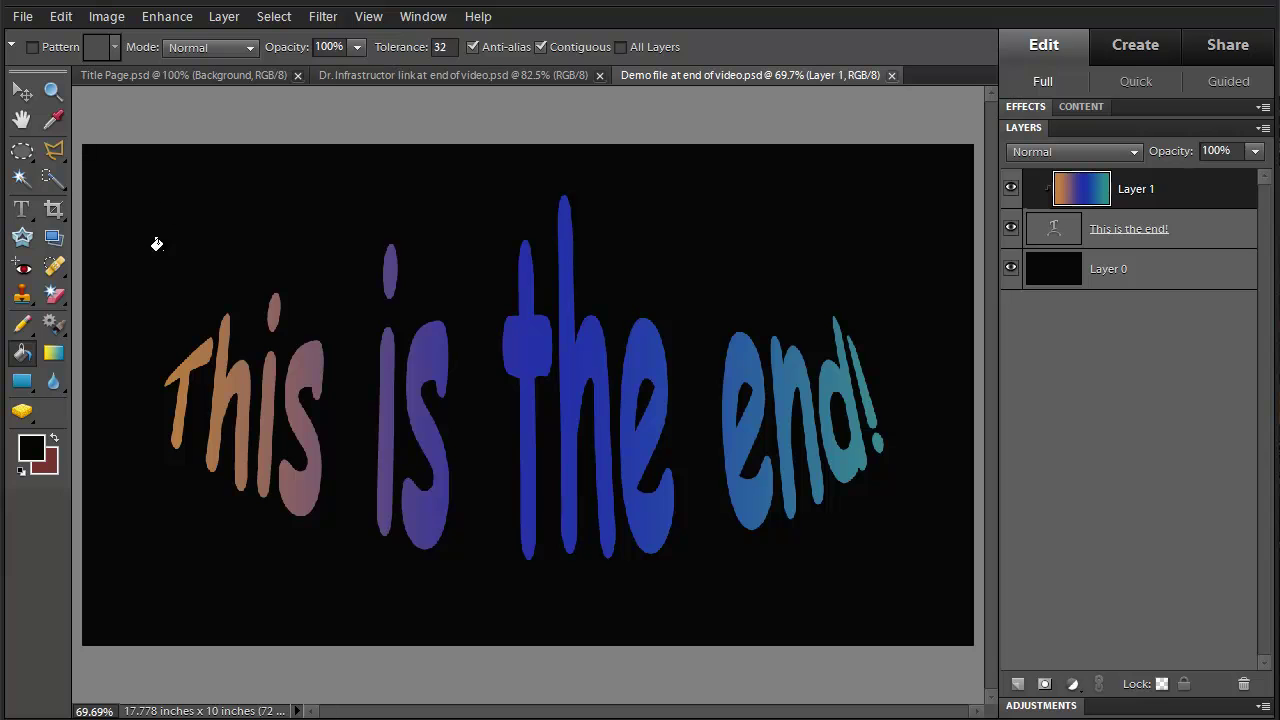
Step: Drag a left-to-right Color Dodge gradient across the text, then switch to the Dr. Infrastructor document
left_click(54, 355)
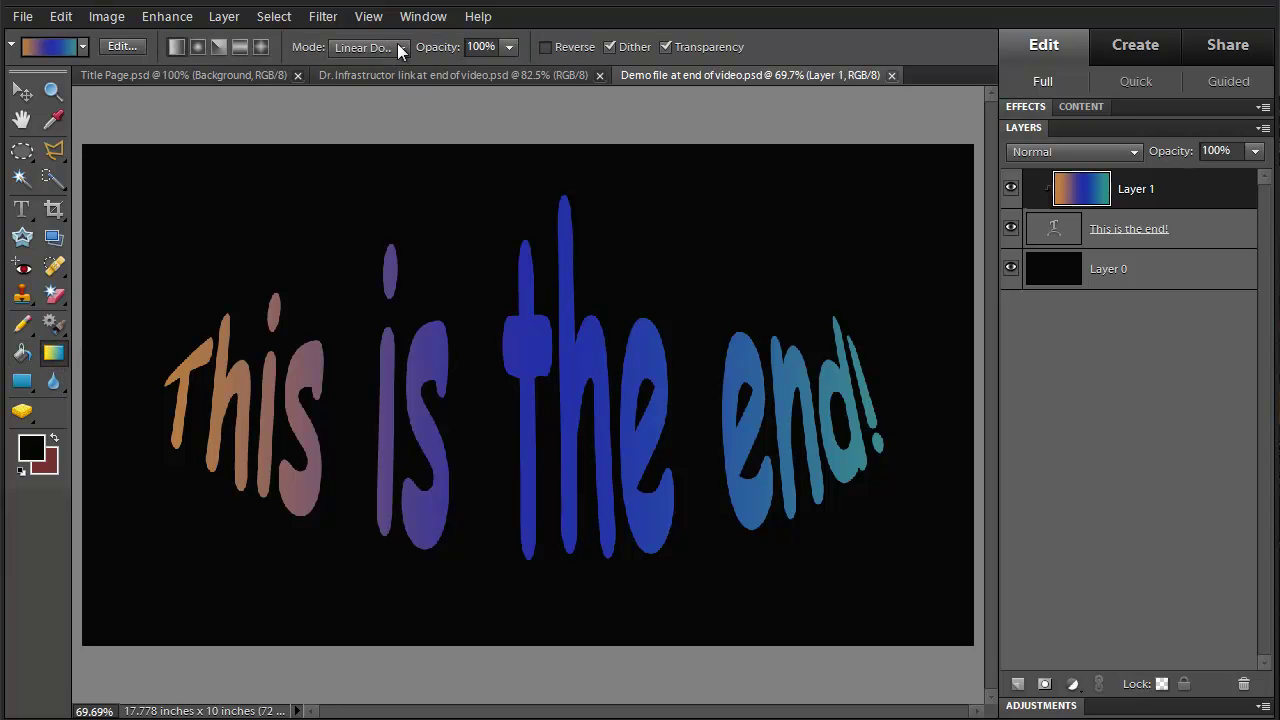
left_click(403, 47)
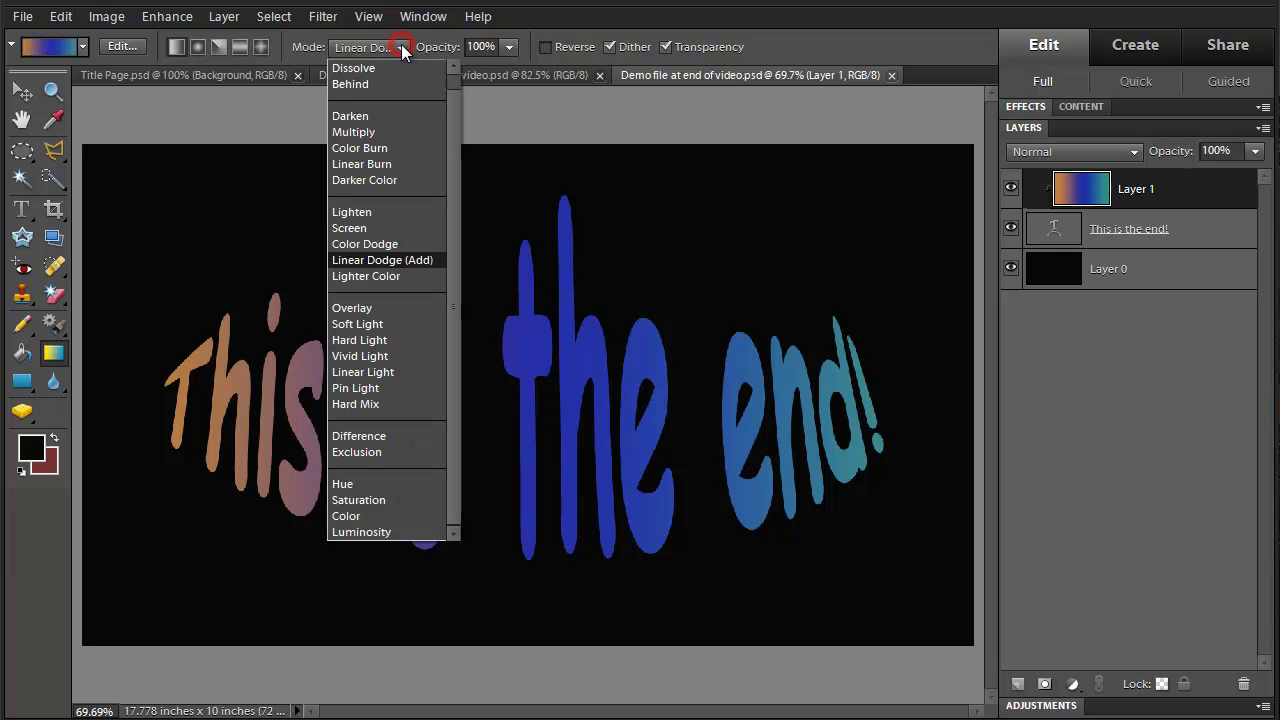
left_click(362, 246)
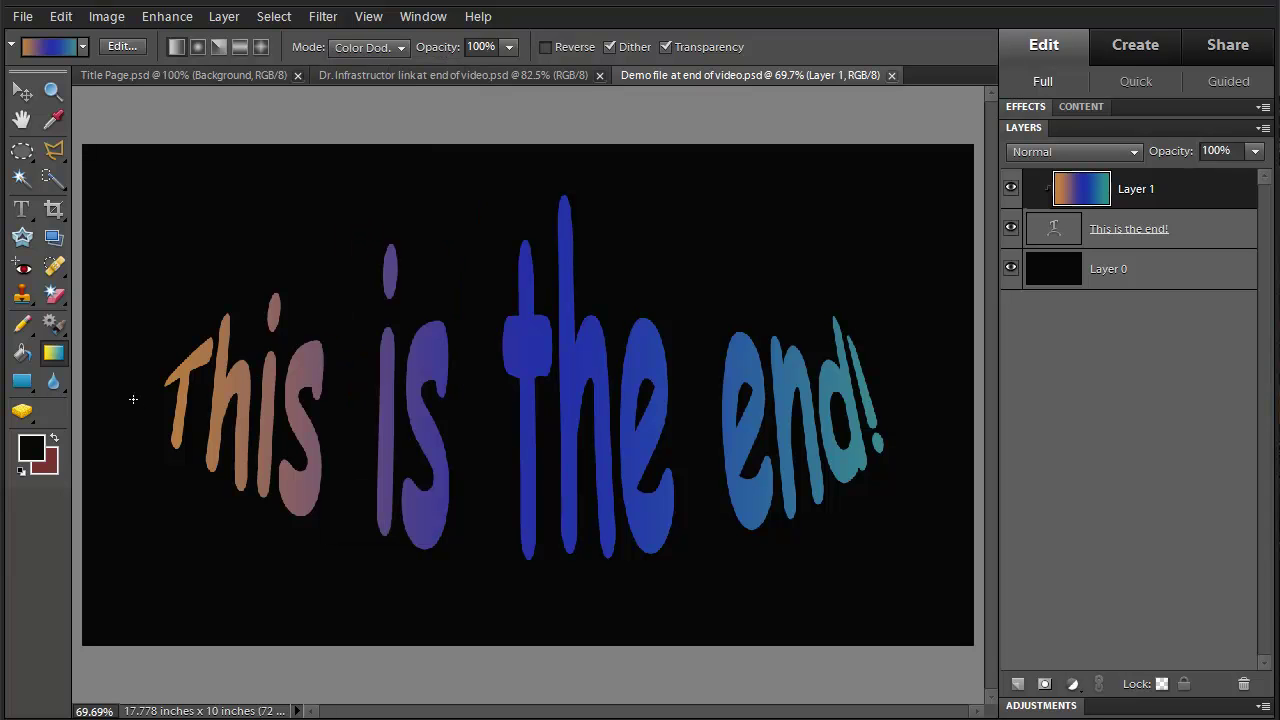
left_click_drag(132, 399, 484, 403)
left_click_drag(132, 399, 918, 398)
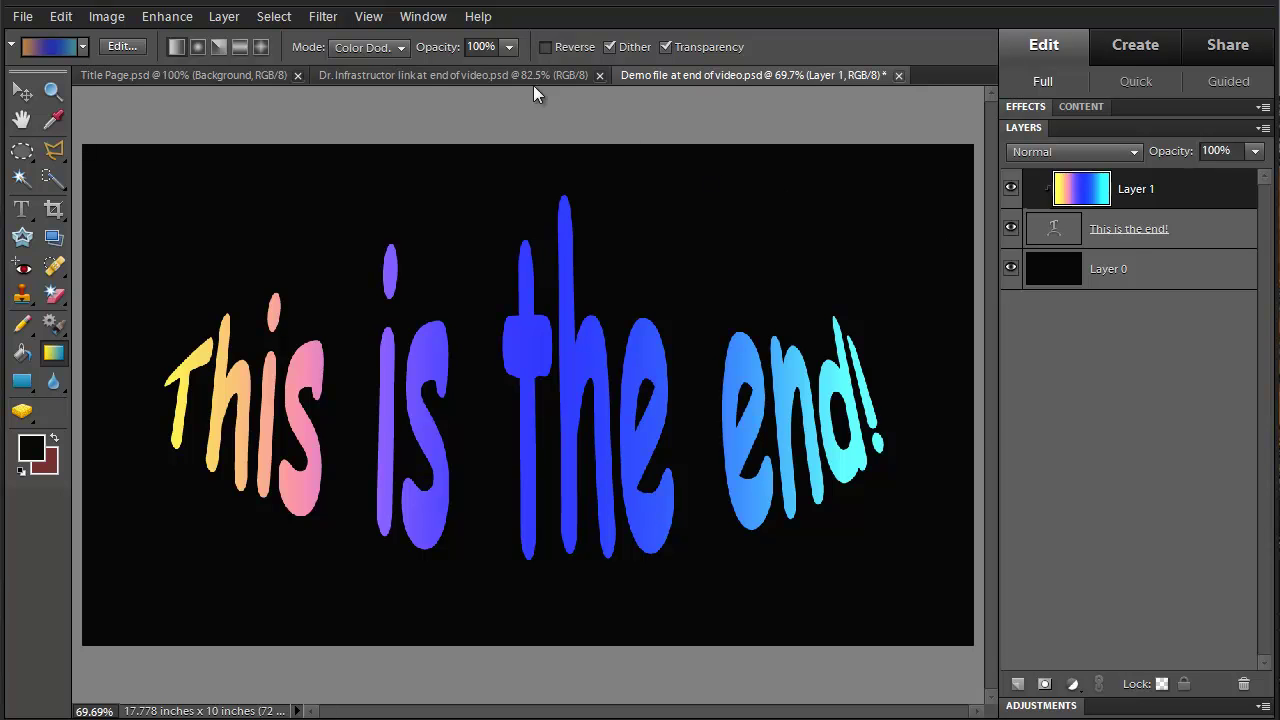
left_click(412, 74)
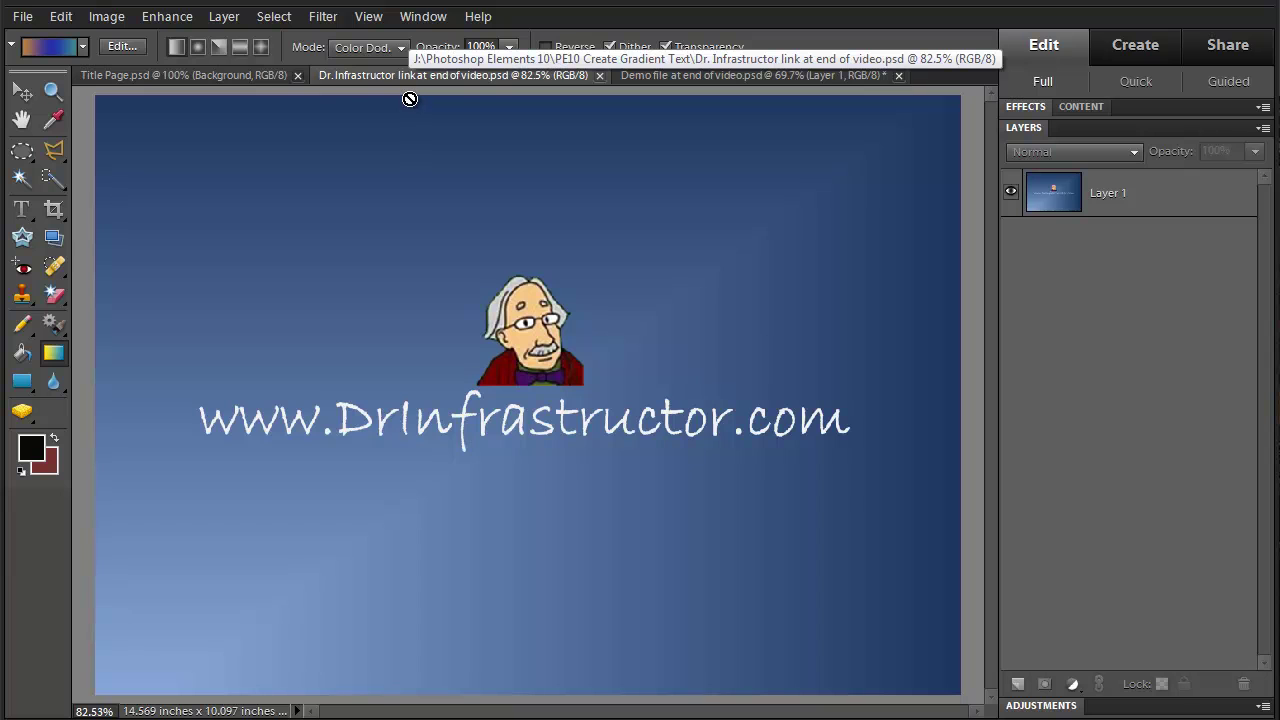